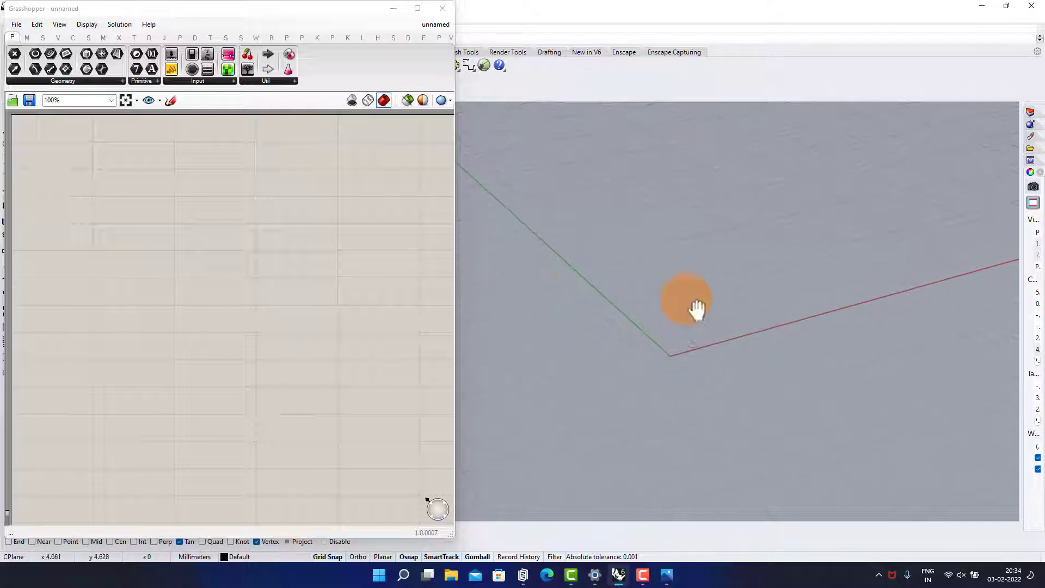
Add a Populate 3D component near the upper edge of the empty canvas.
right_drag(111, 176, 178, 258)
scroll(170, 233, up, 2)
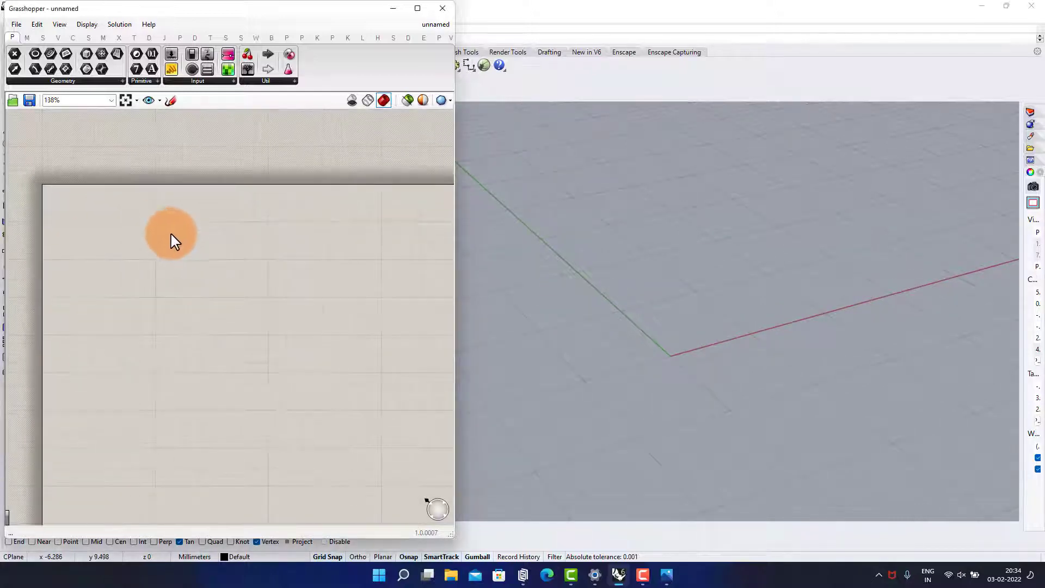
double_click(171, 234)
text(po)
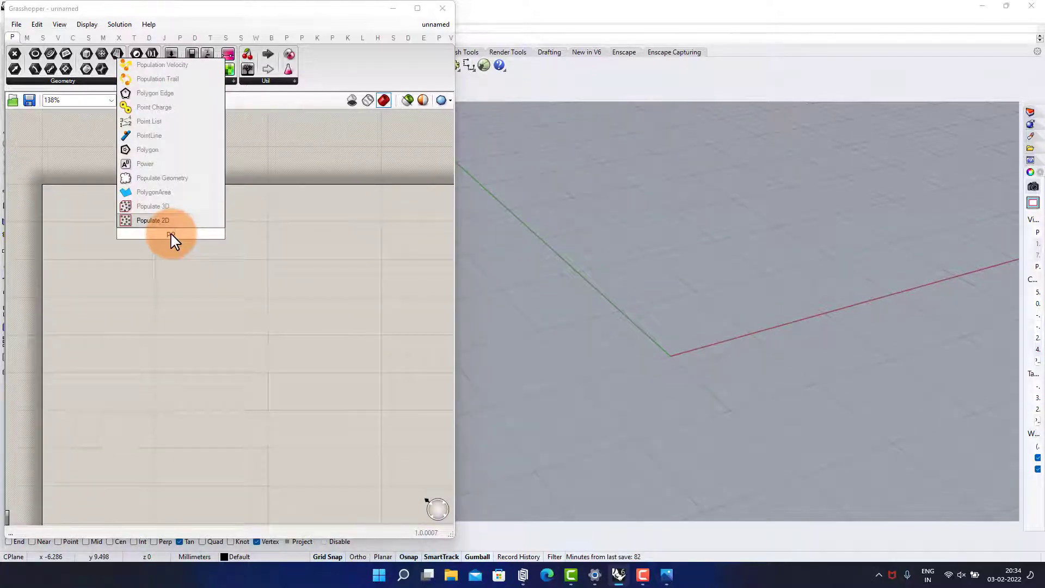
click(170, 207)
click(195, 230)
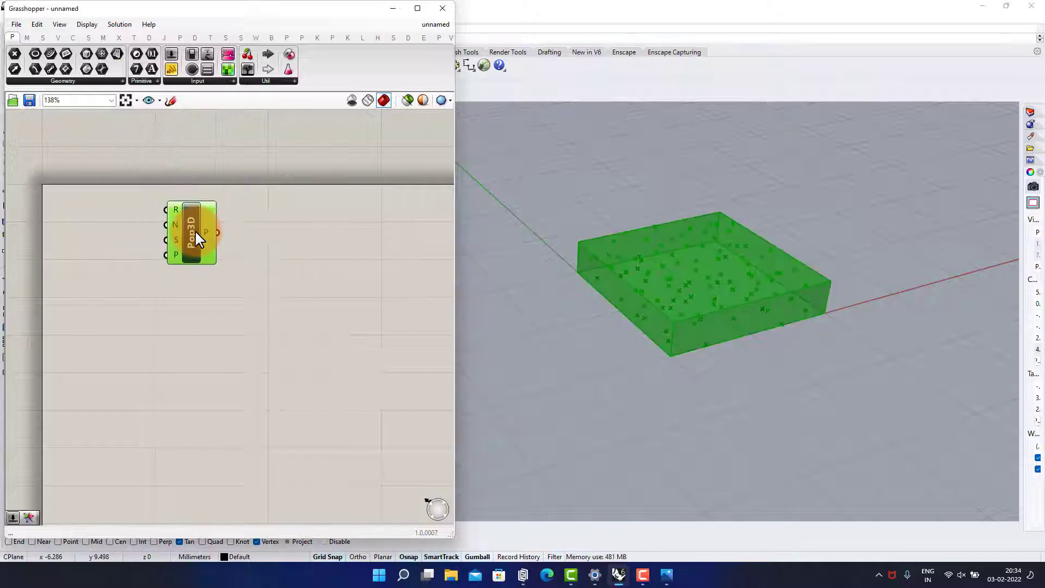
click(110, 250)
scroll(103, 203, up, 5)
right_drag(141, 216, 219, 221)
scroll(217, 222, down, 1)
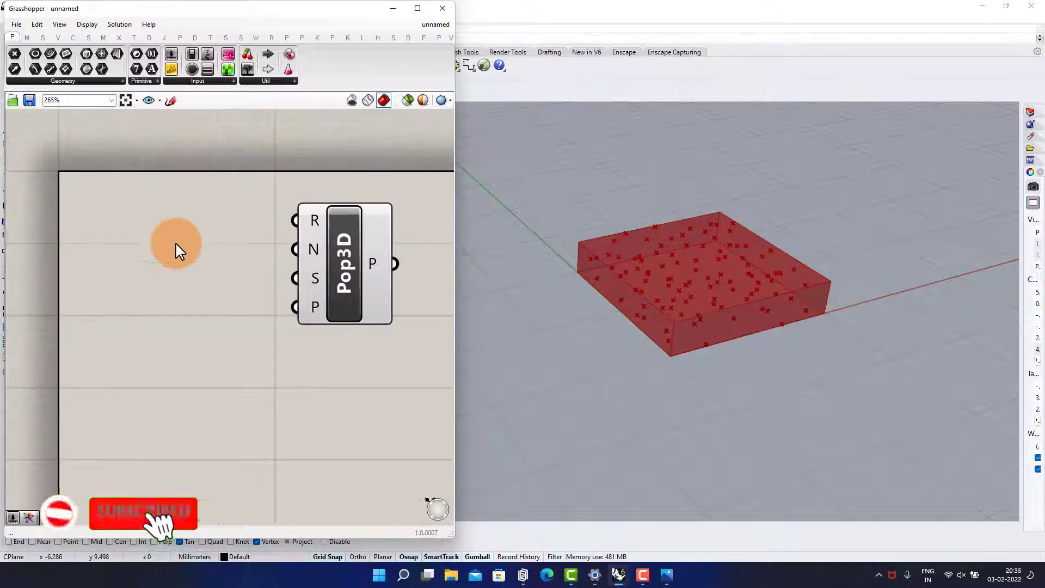
Create a number slider with value 150 and connect it to the N input of the Populate 3D component.
click(169, 256)
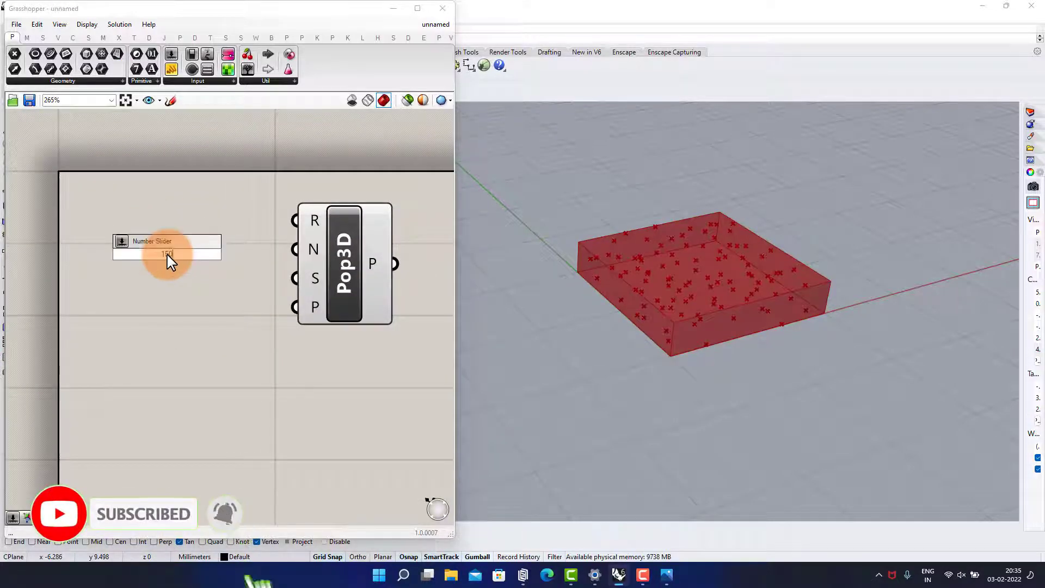
drag(246, 255, 297, 252)
click(245, 283)
Set the Count slider to 131.
scroll(669, 286, up, 2)
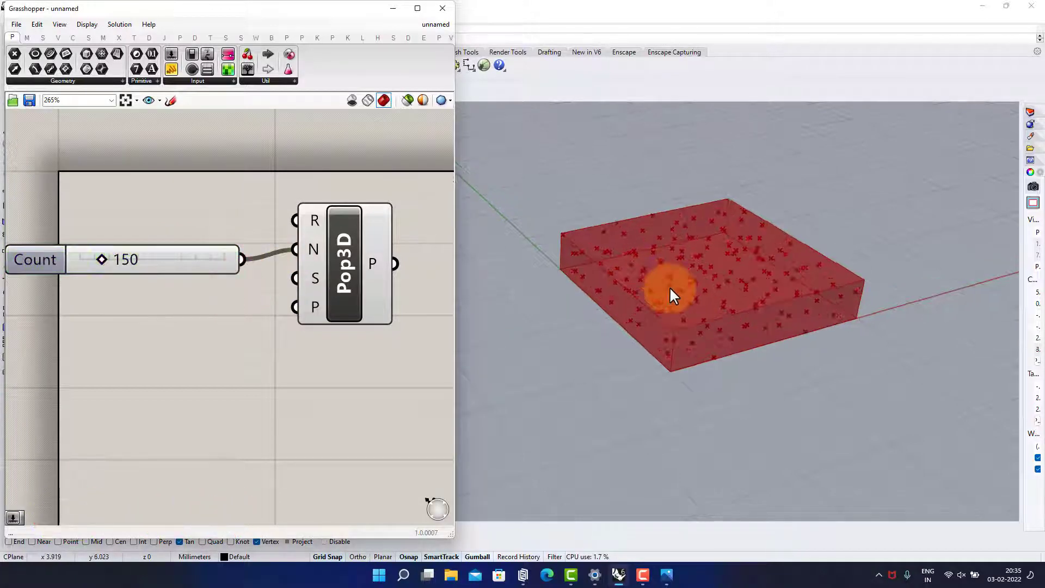
scroll(666, 296, down, 4)
scroll(637, 274, up, 2)
shift+right_drag(637, 272, 642, 292)
click(97, 273)
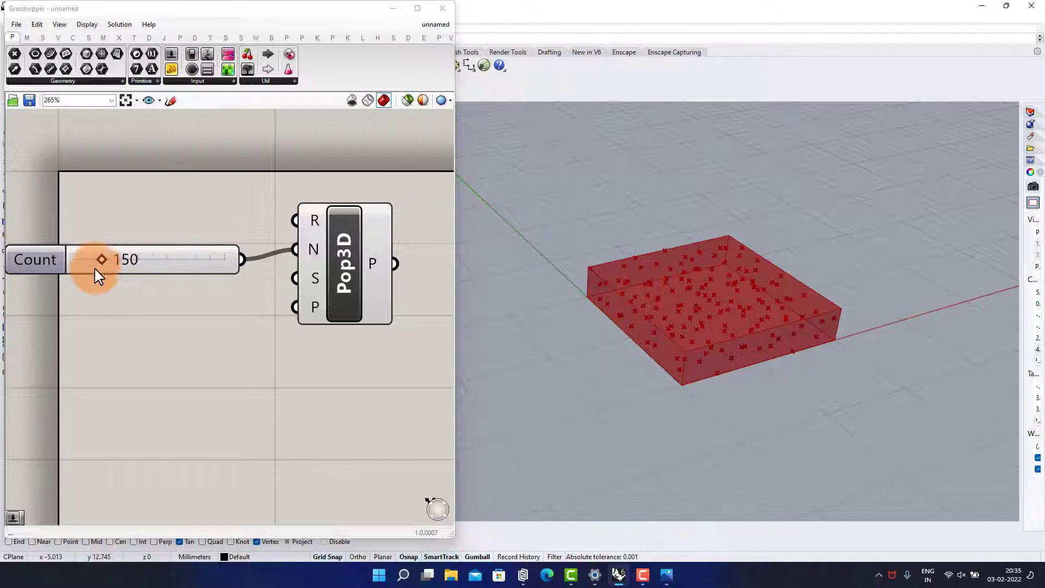
mouse_move(103, 259)
mouse_down()
mouse_move(137, 263)
mouse_move(93, 266)
mouse_move(105, 269)
mouse_up()
Create a second number slider, connect it to the S input of the Populate 3D component and set it to 7.
double_click(151, 309)
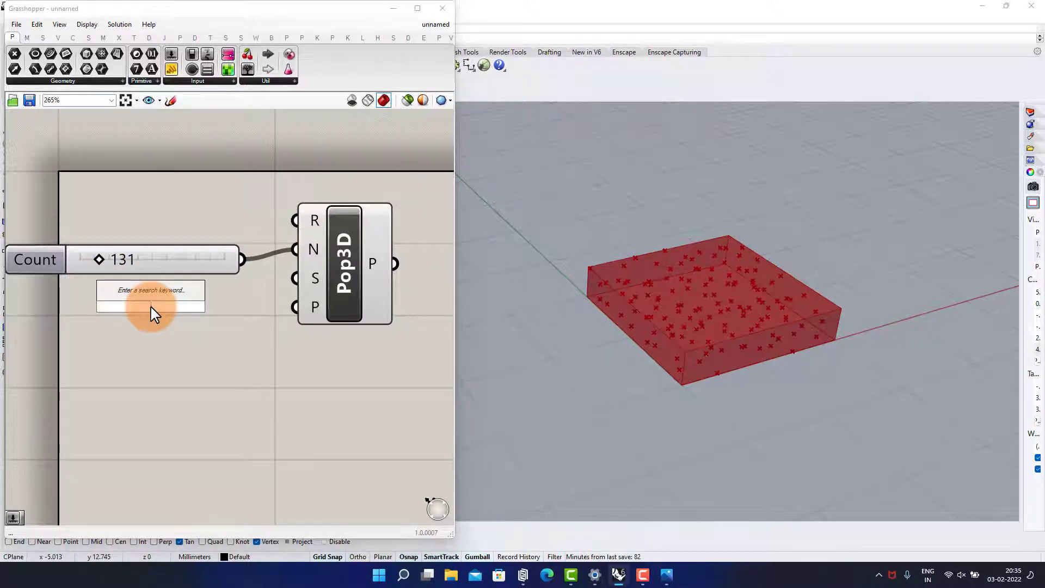
key(Return)
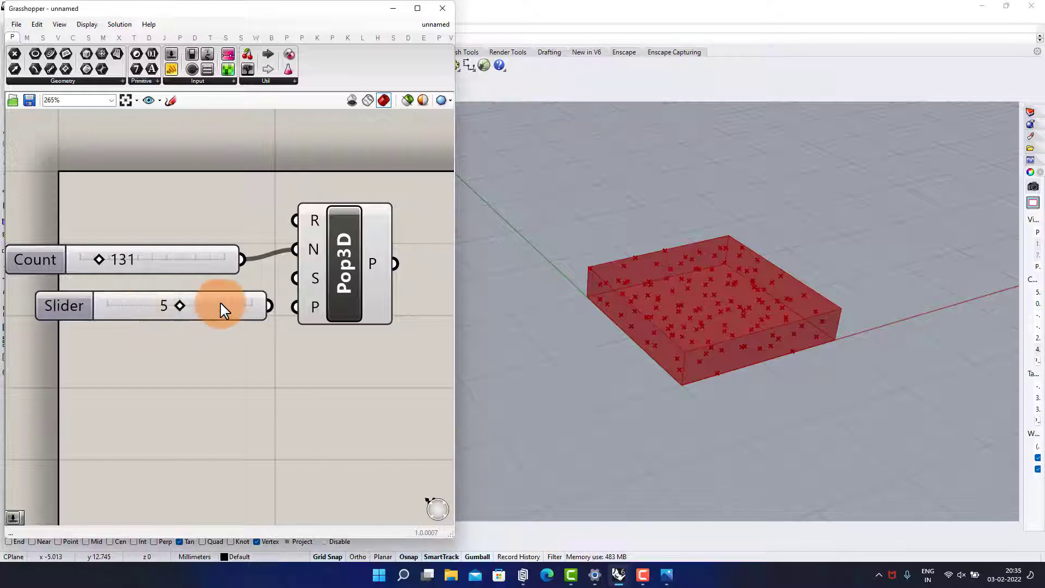
drag(270, 308, 293, 280)
drag(238, 306, 177, 304)
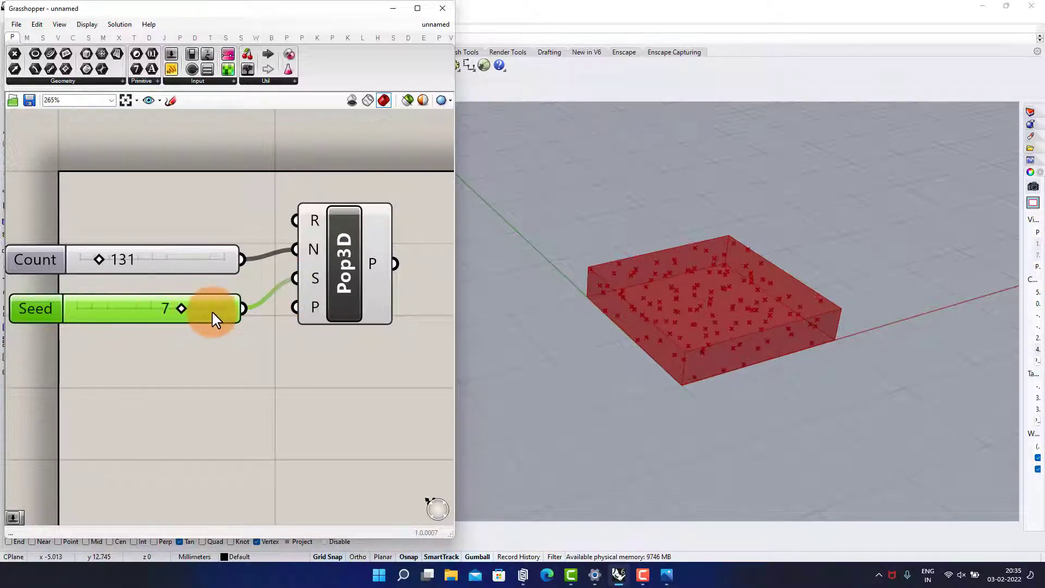
click(197, 341)
Add a Delaunay Mesh component and feed the points of Populate 3D into its P input.
scroll(227, 290, down, 1)
right_drag(376, 262, 259, 265)
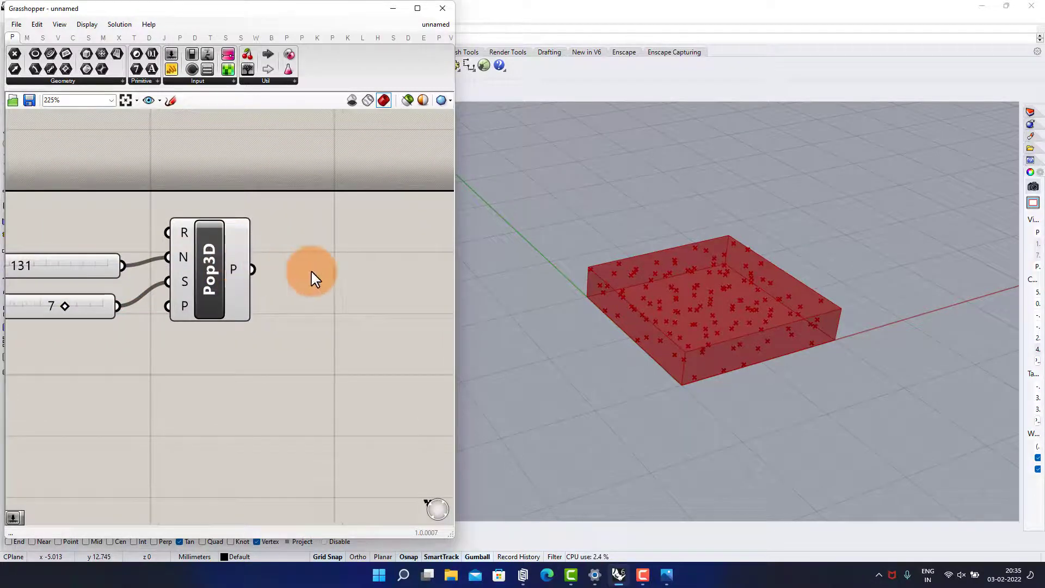
double_click(312, 272)
text(del)
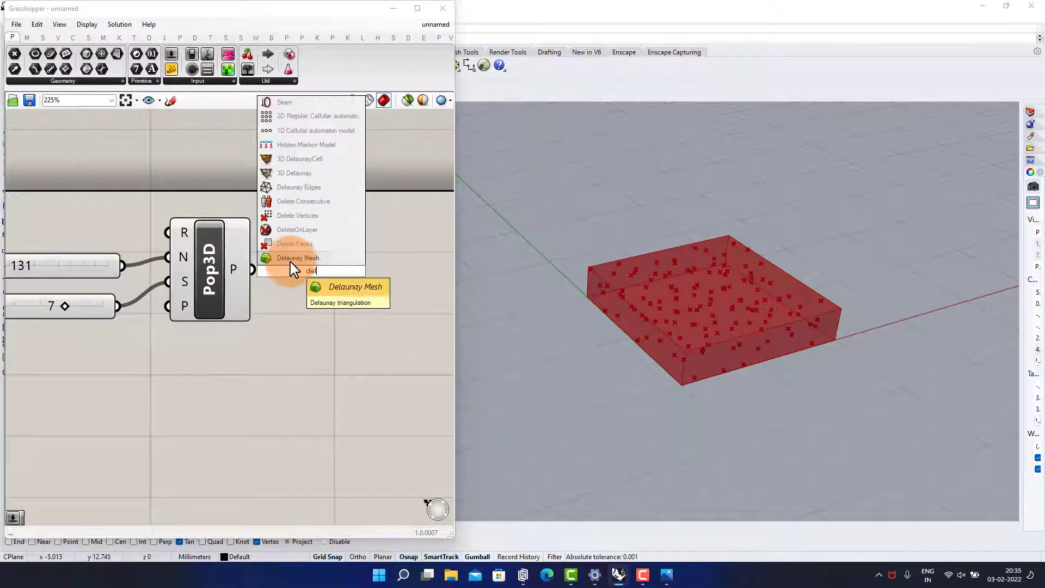
key(Return)
click(256, 203)
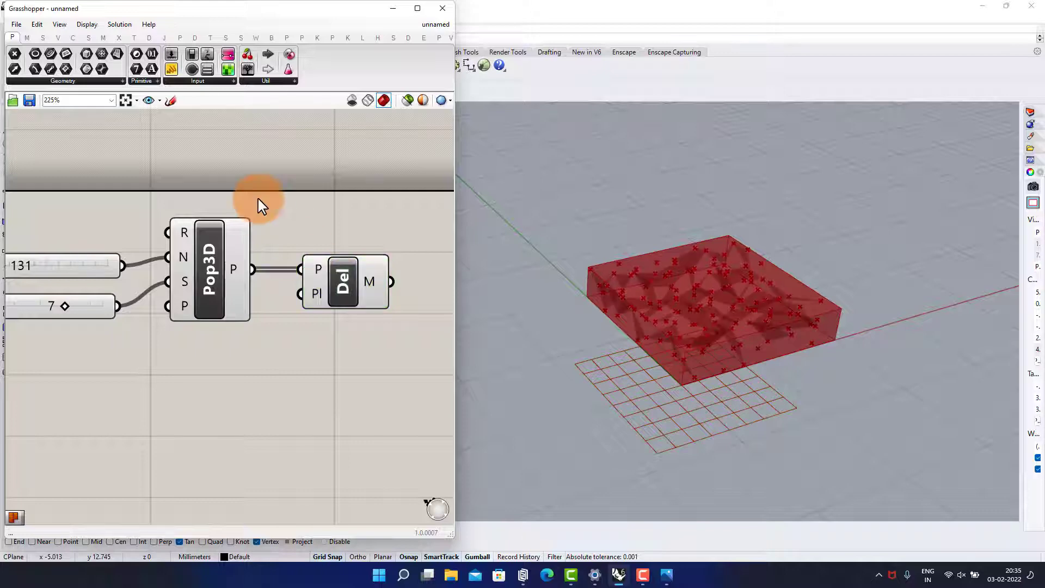
Add a Mesh Explode component and connect the Delaunay mesh output to its M input.
right_drag(336, 226, 260, 228)
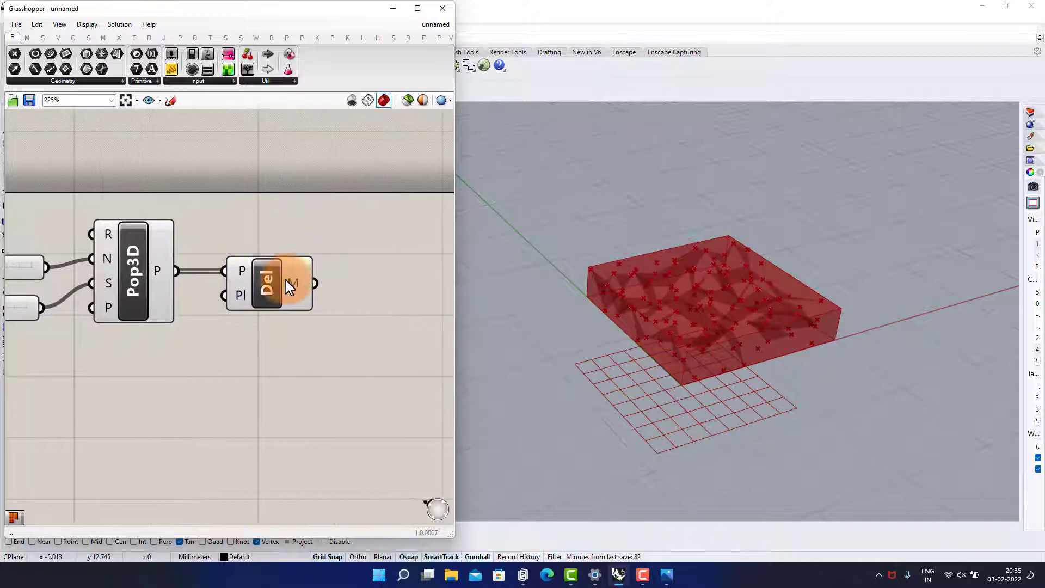
drag(286, 279, 273, 280)
click(292, 242)
right_drag(326, 266, 292, 285)
double_click(293, 285)
text(mesh ex)
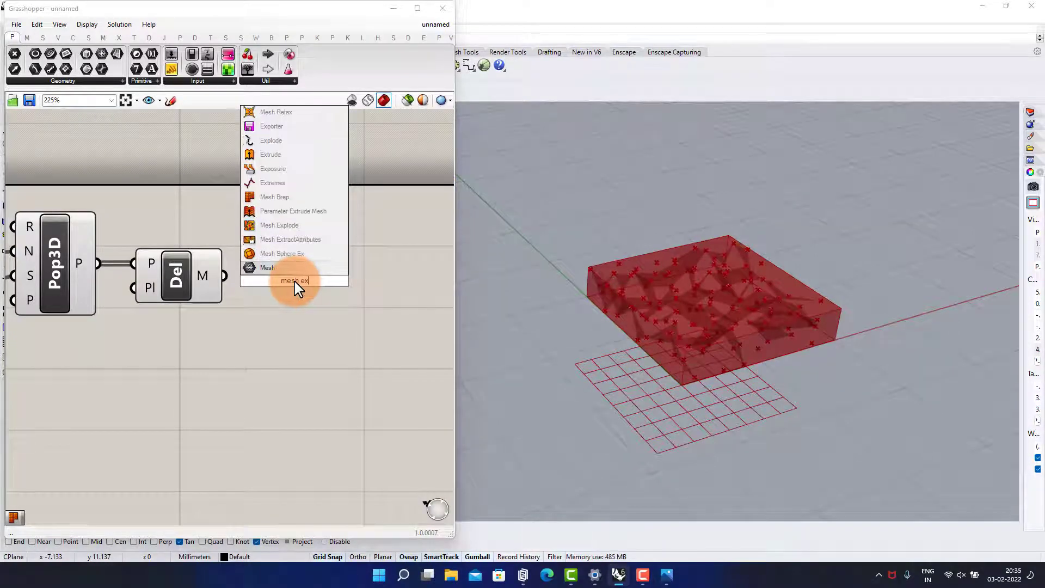
click(287, 225)
drag(260, 270, 253, 263)
click(354, 273)
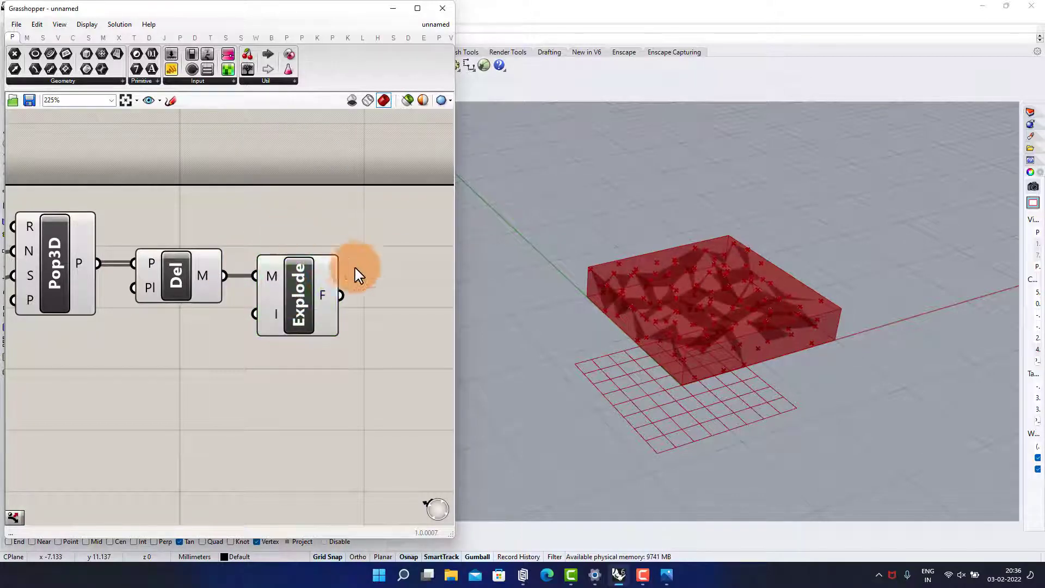
Add a Dispatch component and connect the F output of Mesh Explode to its L input.
right_drag(383, 281, 319, 270)
double_click(334, 303)
text(disp)
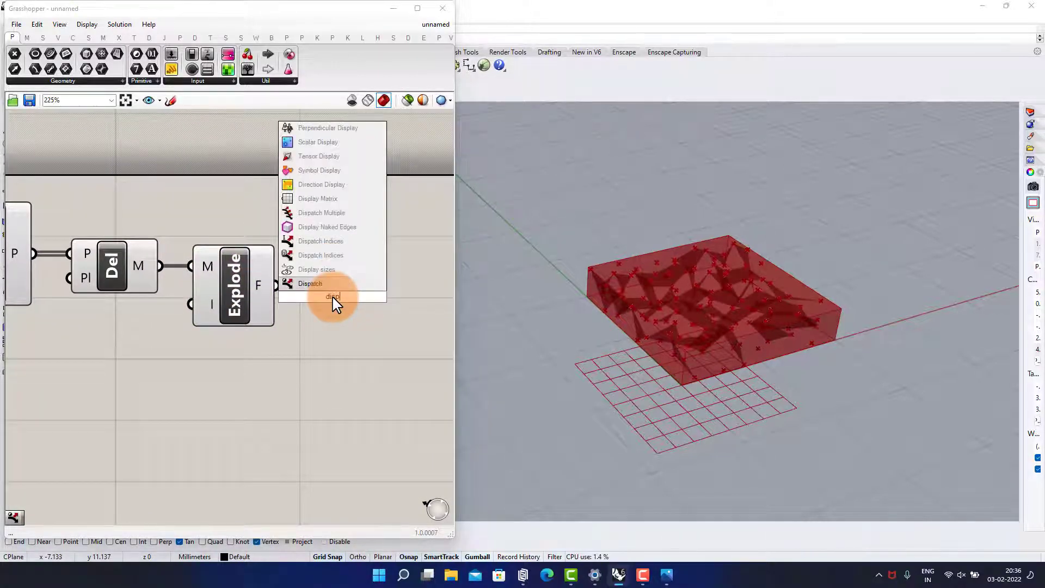
click(332, 283)
drag(332, 283, 351, 325)
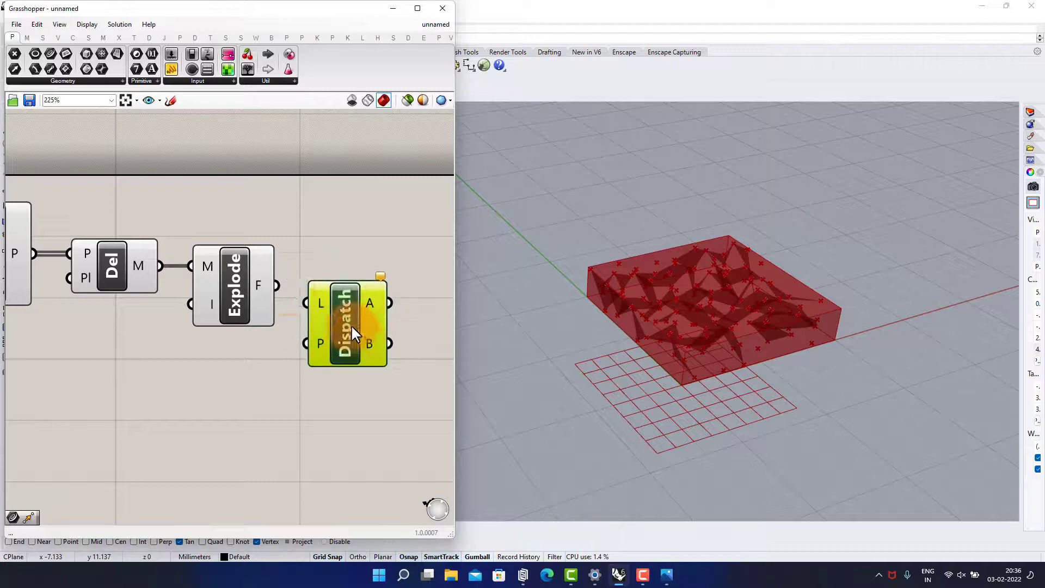
click(314, 261)
Turn off the preview of the Populate 3D and Delaunay Mesh components.
scroll(342, 271, down, 5)
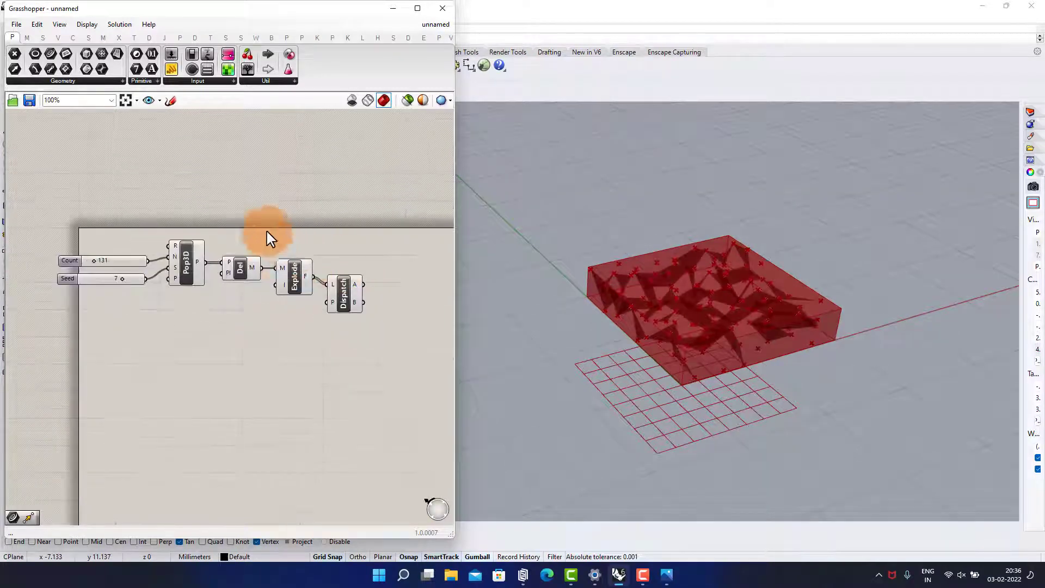
drag(255, 218, 130, 329)
middle_click(130, 328)
click(159, 295)
click(188, 342)
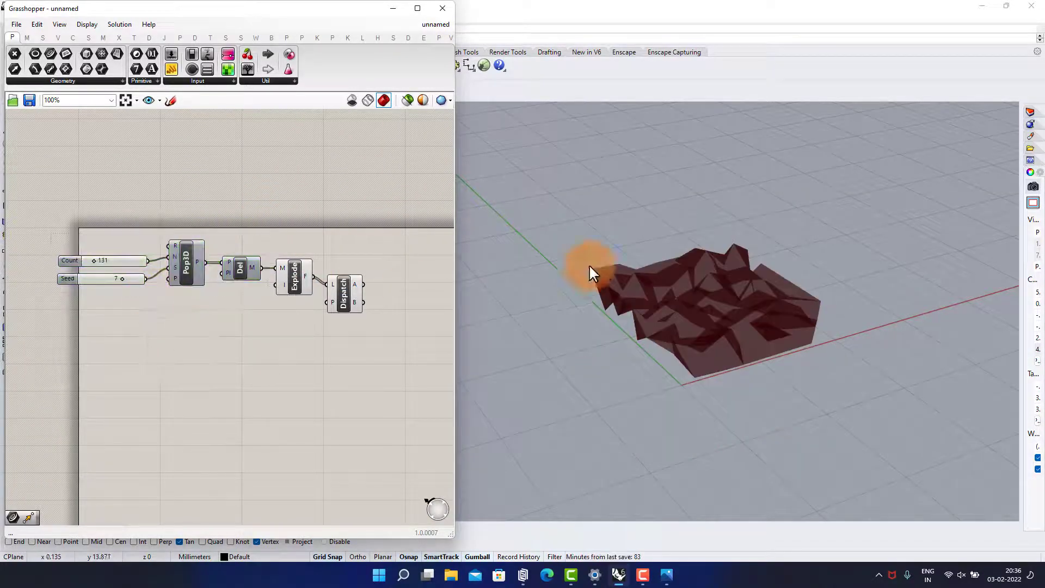
Adjust the point population by setting the Count slider to 102 and the Seed slider to 7.
right_drag(590, 266, 676, 265)
scroll(712, 285, up, 3)
scroll(677, 267, down, 5)
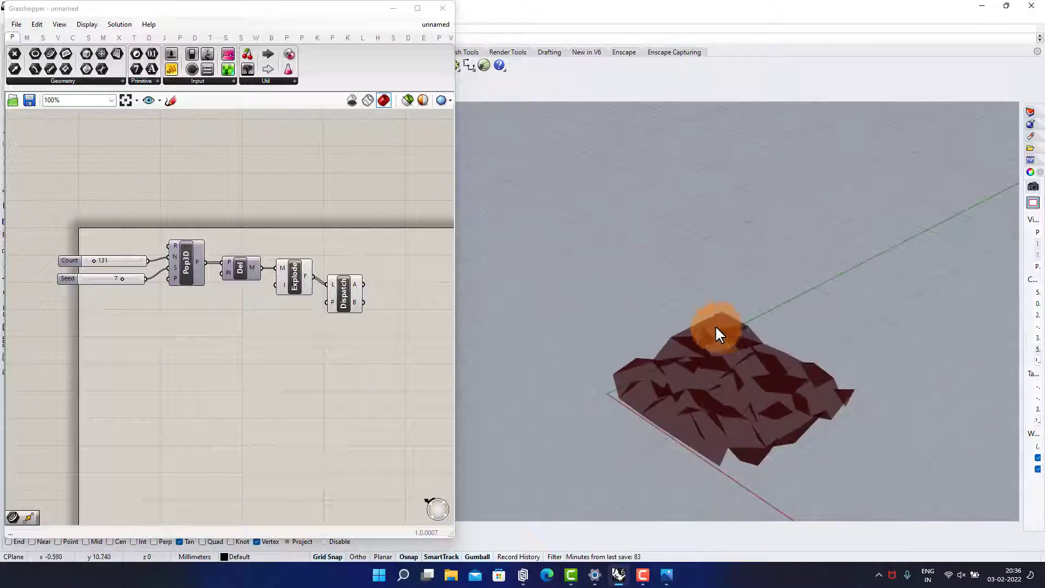
right_drag(715, 325, 719, 343)
scroll(719, 344, up, 4)
scroll(31, 279, up, 2)
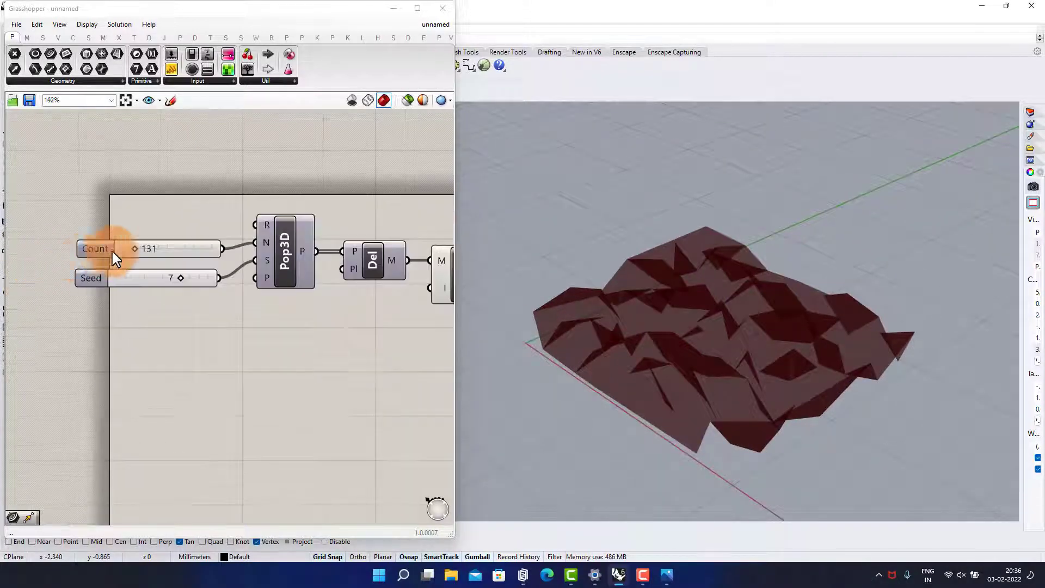
scroll(124, 246, up, 3)
mouse_move(144, 252)
mouse_down()
mouse_move(123, 250)
mouse_move(141, 256)
mouse_up()
mouse_move(233, 305)
mouse_down()
mouse_move(131, 305)
mouse_move(229, 318)
mouse_up()
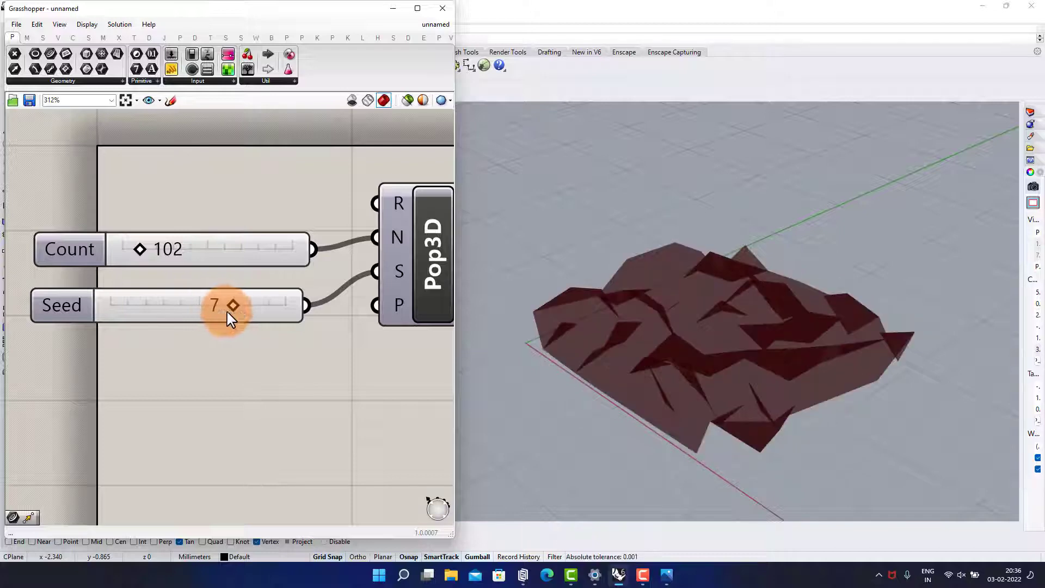
Add a Repeat Data component below the Delaunay Mesh component.
scroll(233, 326, down, 5)
right_drag(269, 289, 201, 280)
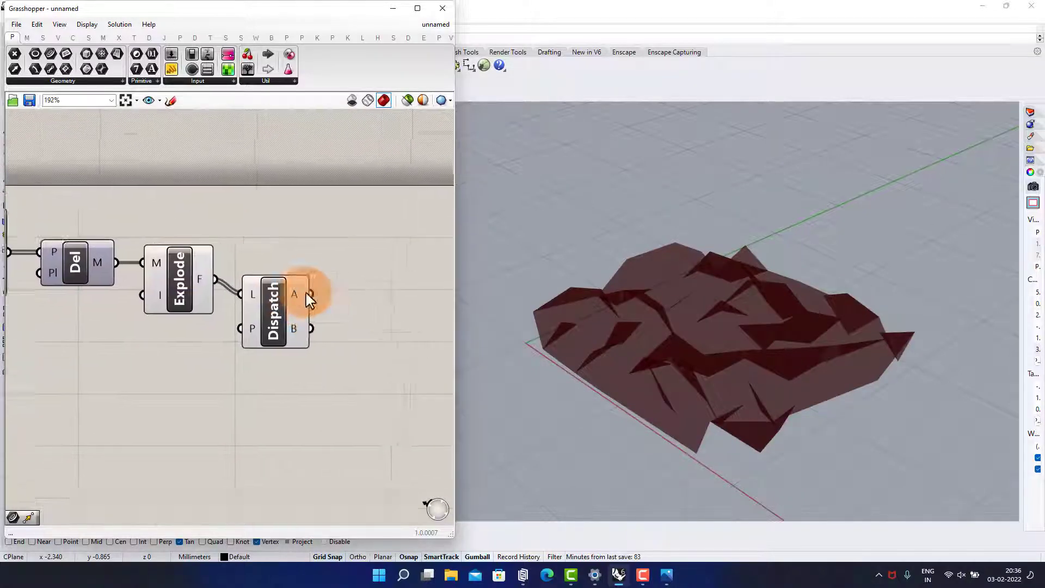
right_drag(190, 369, 359, 307)
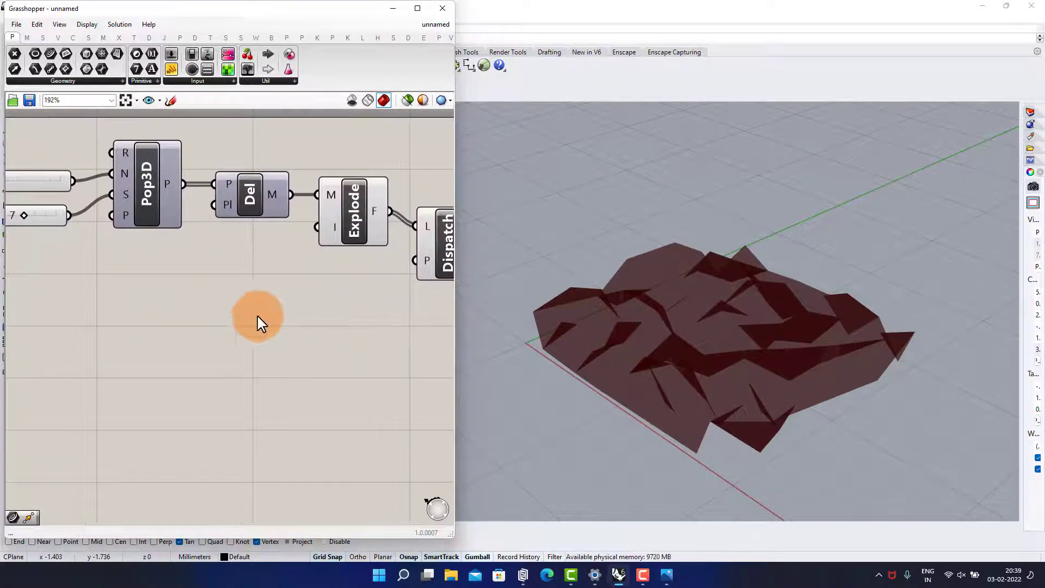
double_click(257, 328)
text(rep)
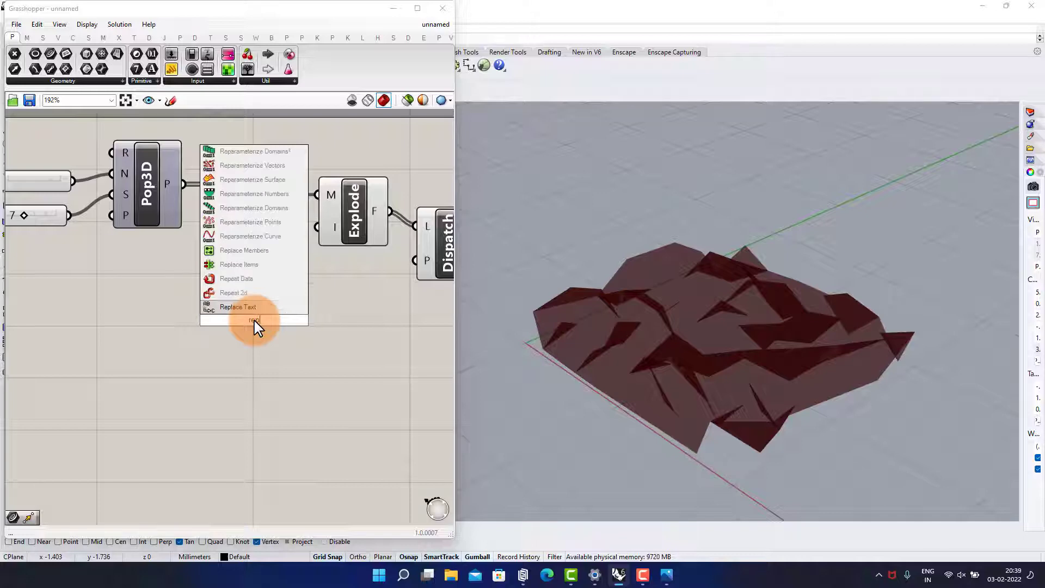
click(244, 280)
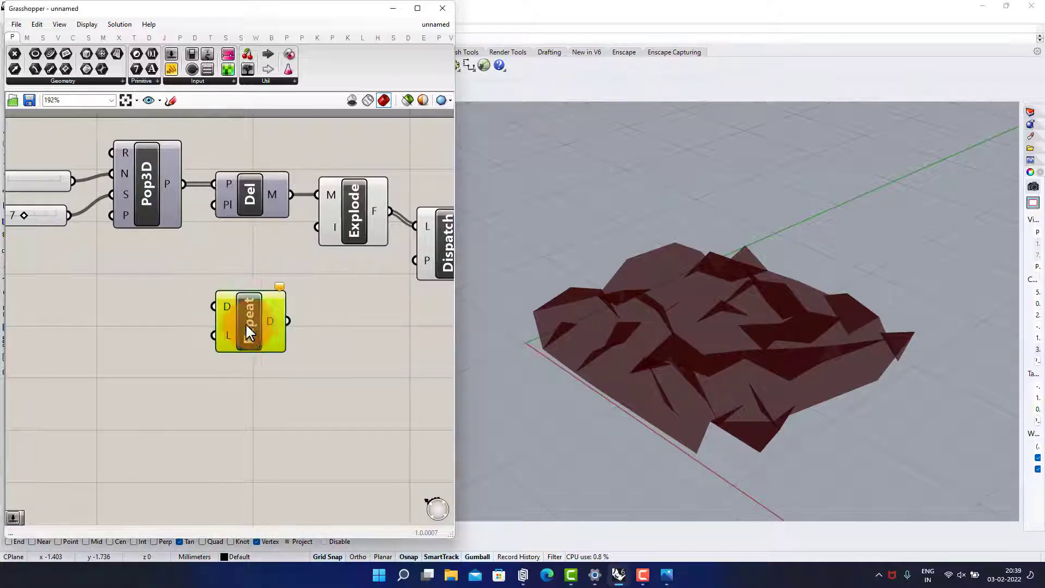
Add a Boolean Toggle set to False and connect it to the D input of the Repeat Data component.
right_drag(144, 313, 222, 319)
double_click(167, 320)
text(t)
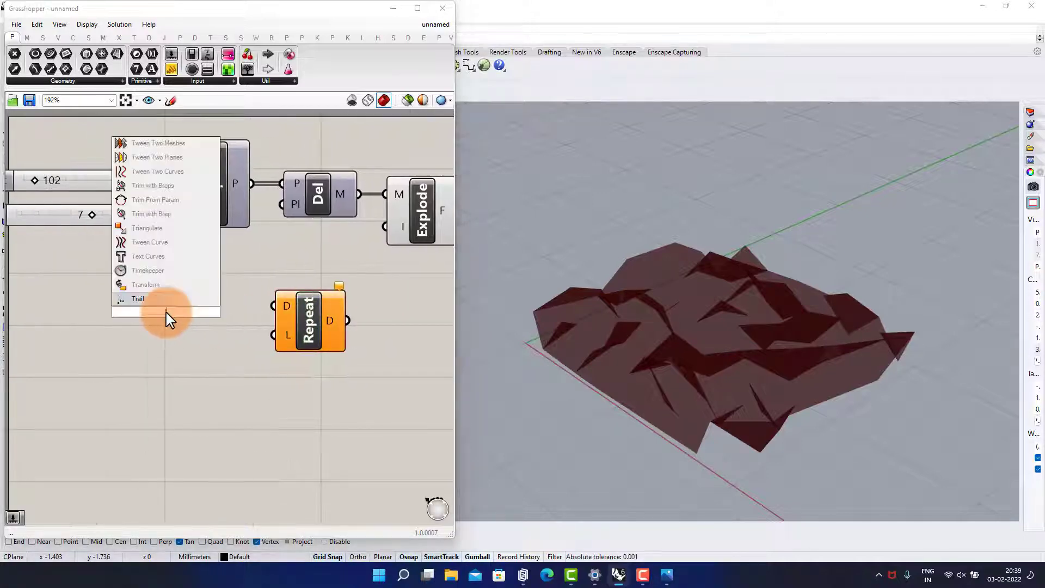
text(oggl)
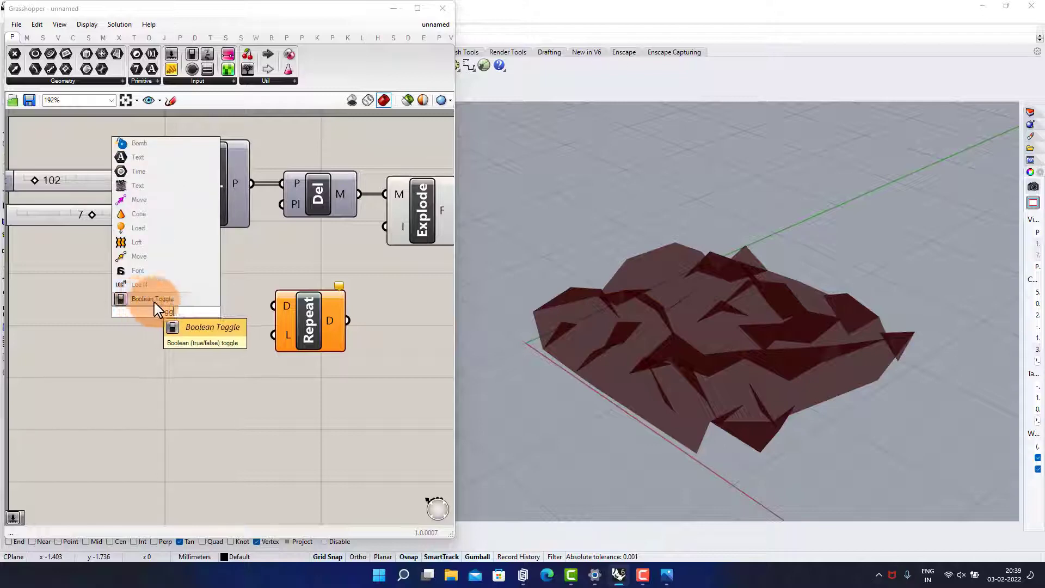
click(155, 298)
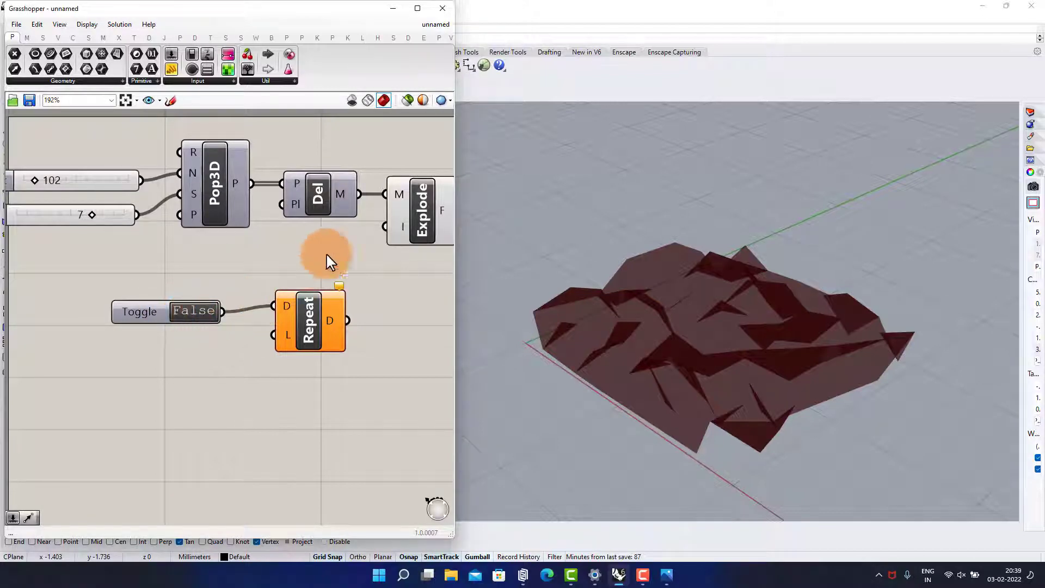
Duplicate the toggle and Repeat Data pair and place the copy below the original.
drag(327, 255, 217, 308)
key(ctrl+c)
key(ctrl+v)
drag(329, 340, 319, 505)
right_drag(316, 419, 331, 362)
click(203, 369)
Create a number slider with value 4 and place it between the two toggle and Repeat Data pairs.
double_click(136, 350)
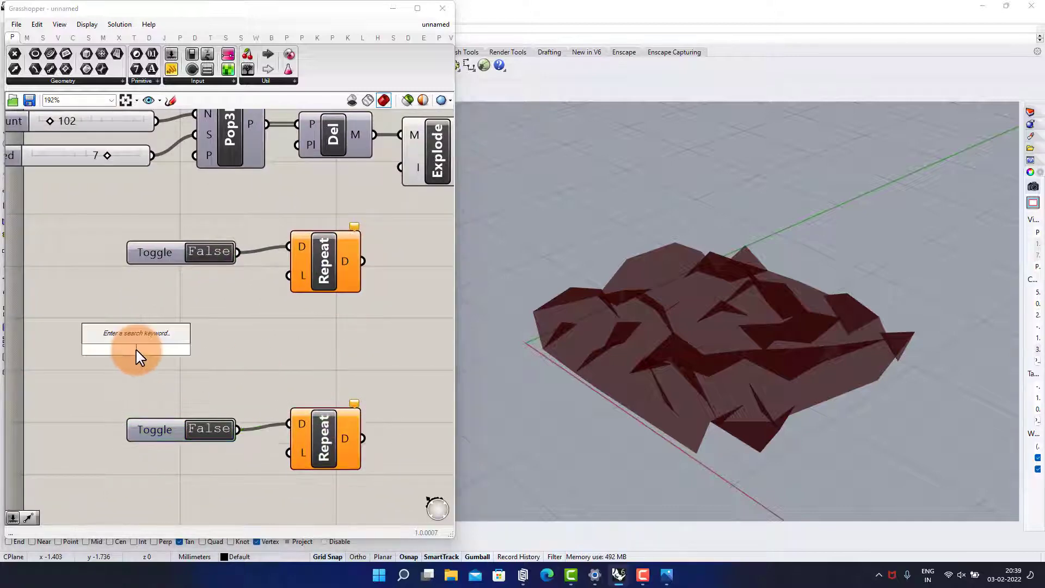
text(4)
key(Return)
drag(158, 350, 104, 326)
scroll(226, 338, down, 3)
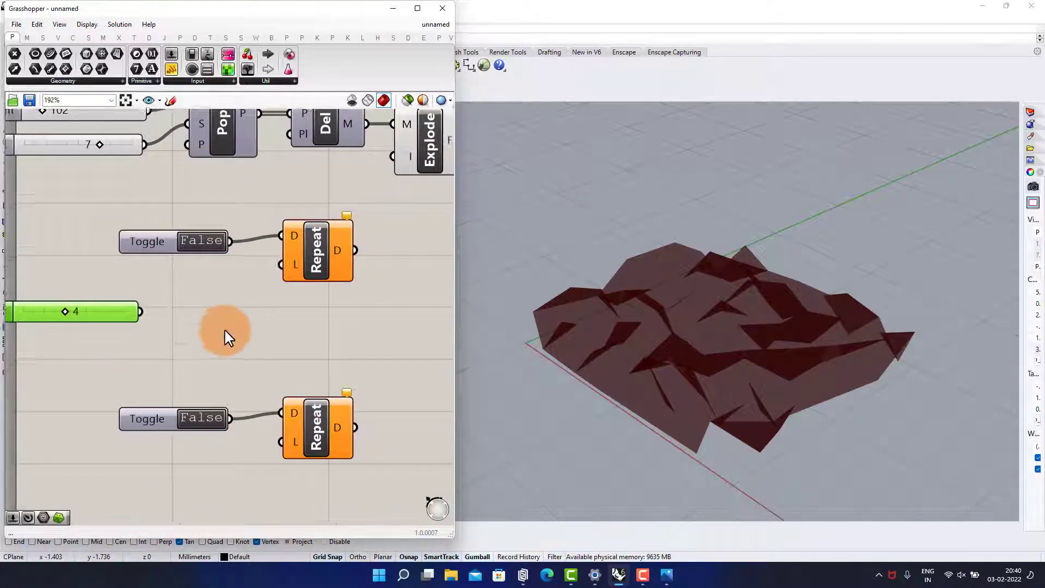
Add a Subtraction component below the lower Boolean Toggle.
scroll(212, 401, up, 3)
double_click(228, 412)
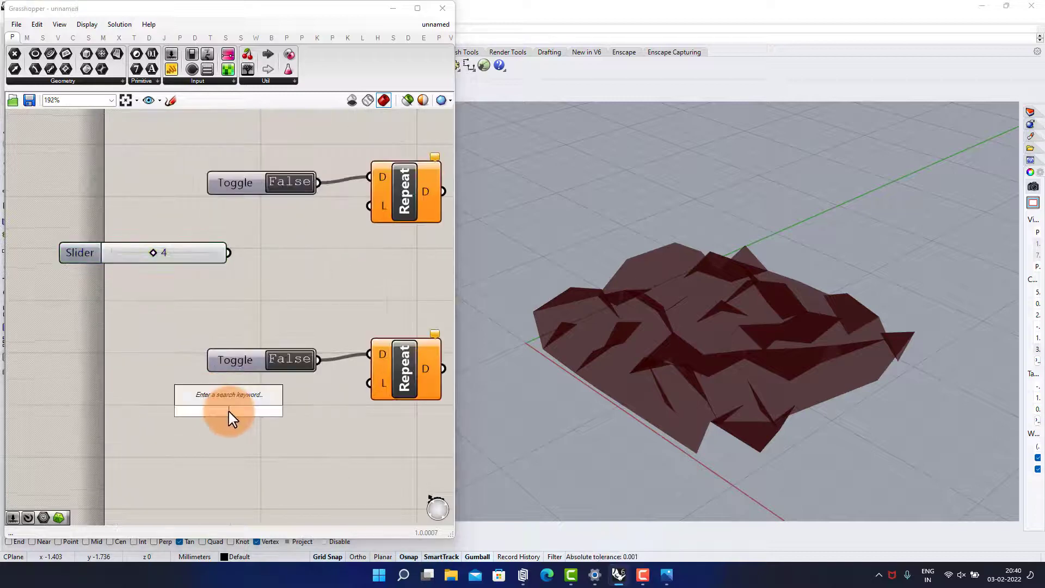
text(sub)
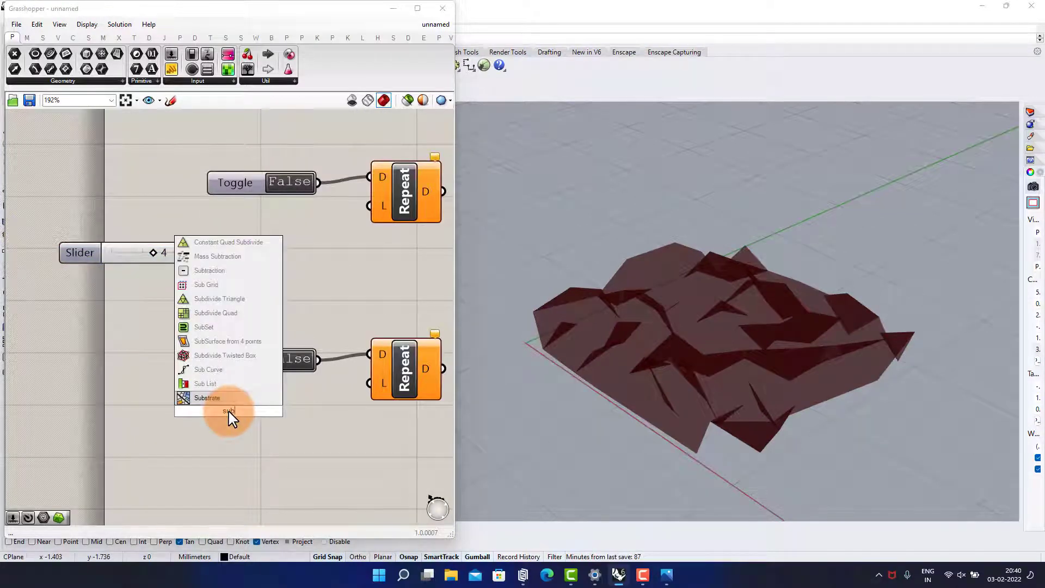
text(tr)
click(228, 398)
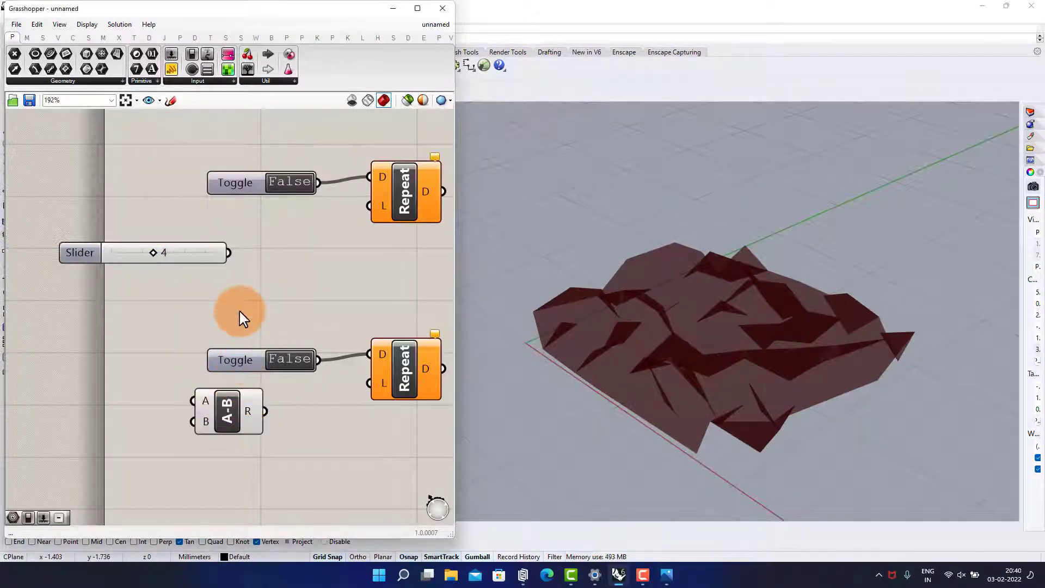
Connect the slider with value 4 to the L input of the upper Repeat Data and the B input of the Subtraction component.
right_drag(242, 319, 194, 258)
drag(330, 197, 332, 196)
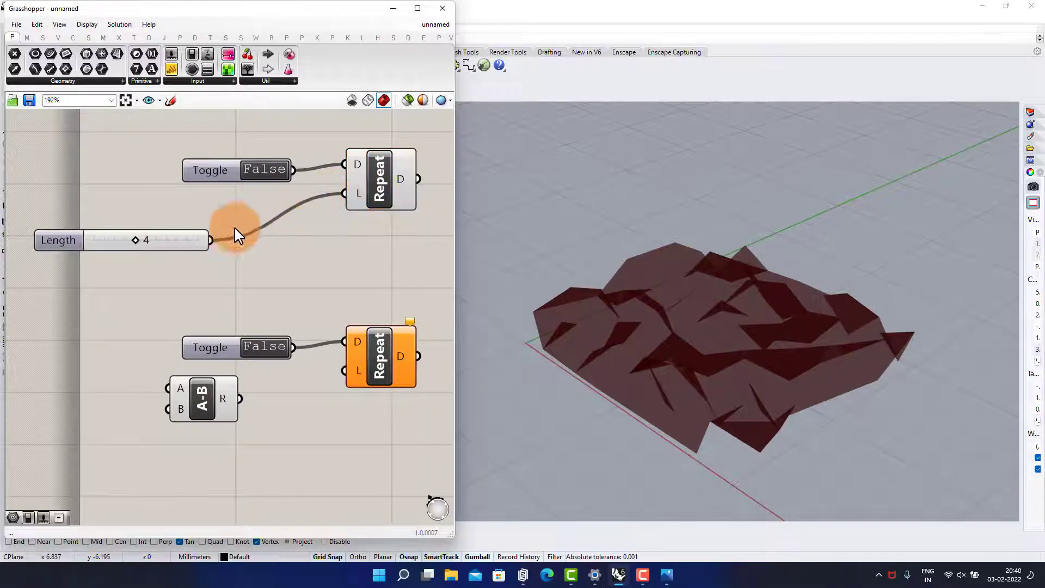
drag(213, 239, 191, 417)
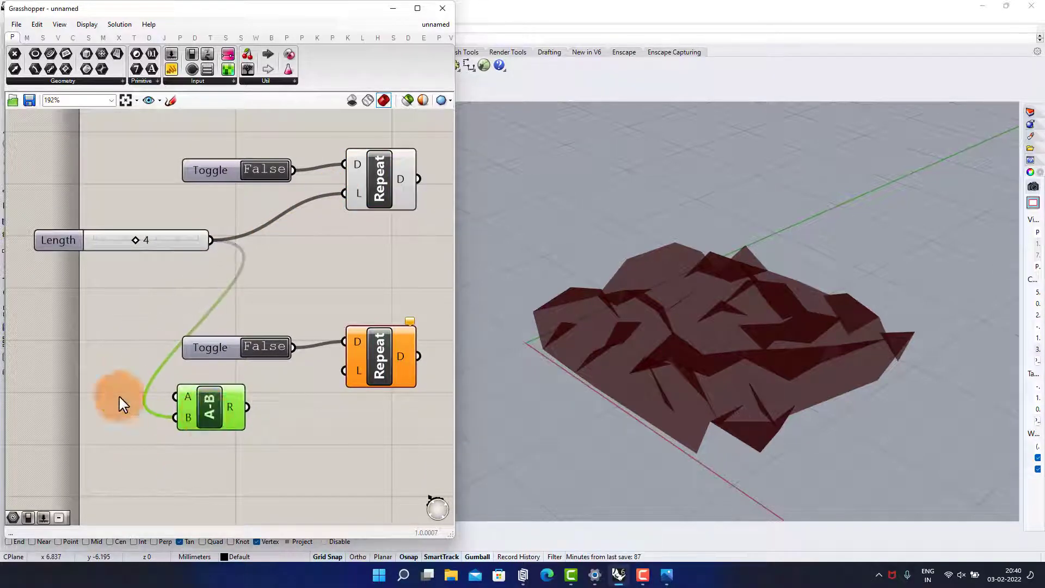
Create a number slider with value 15 and connect it to the A input of the Subtraction component.
double_click(49, 370)
key(Return)
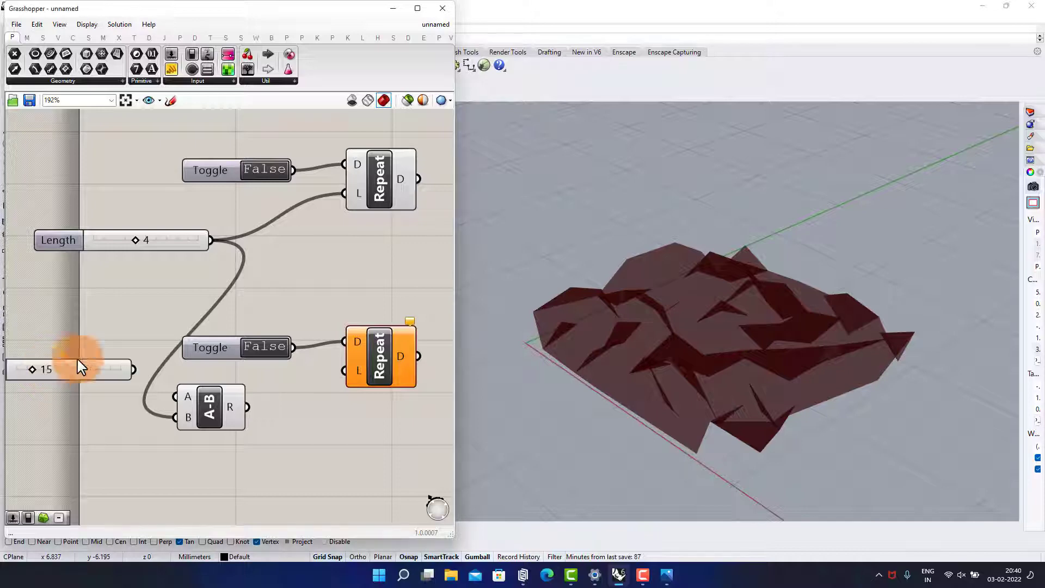
right_drag(81, 357, 212, 336)
click(104, 338)
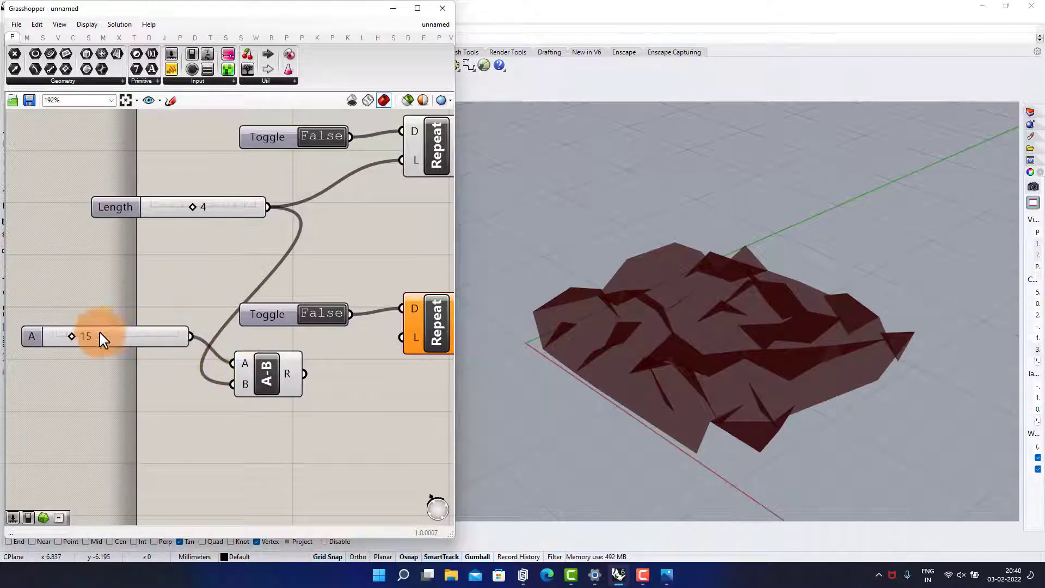
drag(68, 338, 73, 339)
Set the upper Boolean Toggle to True and move the Dispatch component slightly lower beside the Explode component.
right_drag(340, 234, 238, 266)
click(227, 169)
right_drag(298, 240, 157, 273)
scroll(280, 274, down, 1)
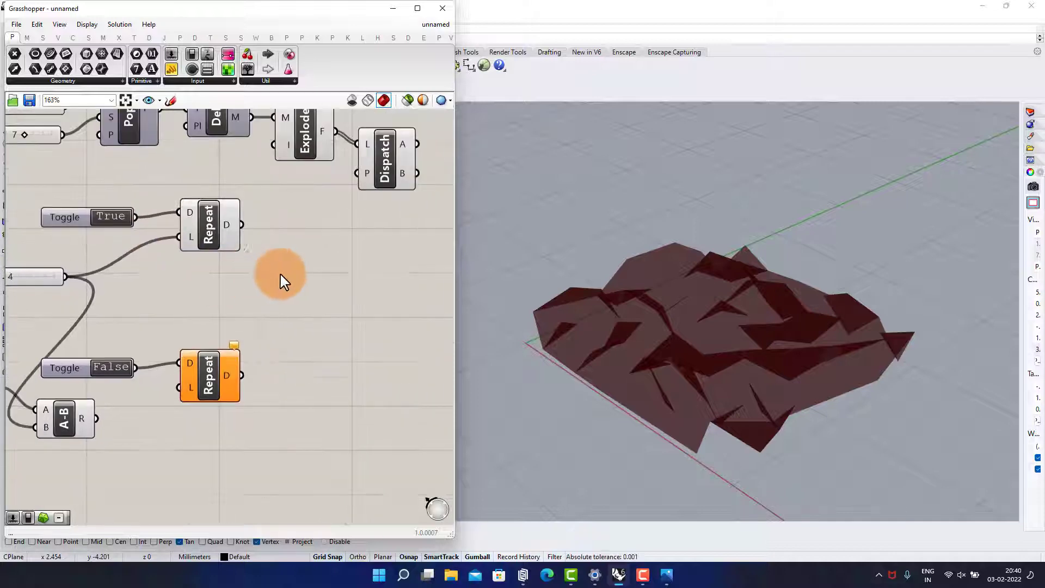
right_drag(279, 274, 226, 295)
drag(337, 190, 362, 207)
click(268, 256)
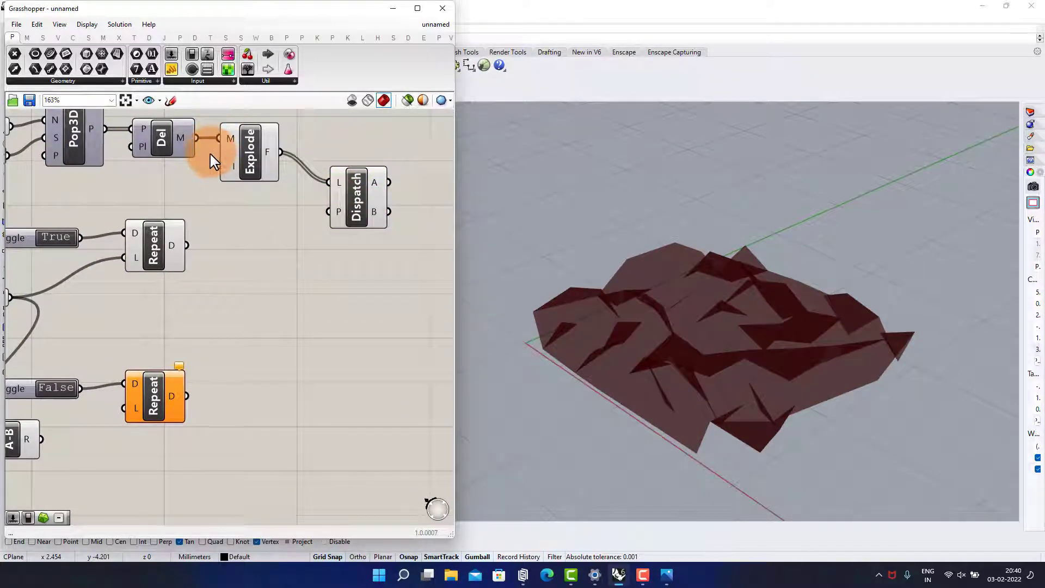
Connect the subtraction result to the lower Repeat Data's L input, with that component and its False toggle moved closer to the upper pair.
click(214, 313)
right_drag(214, 312, 247, 297)
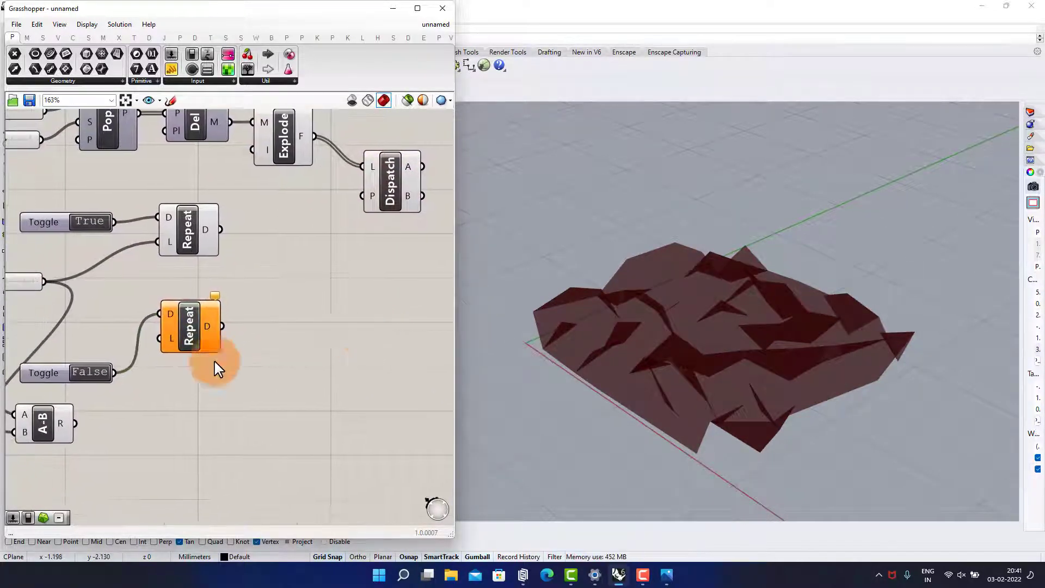
drag(80, 421, 156, 344)
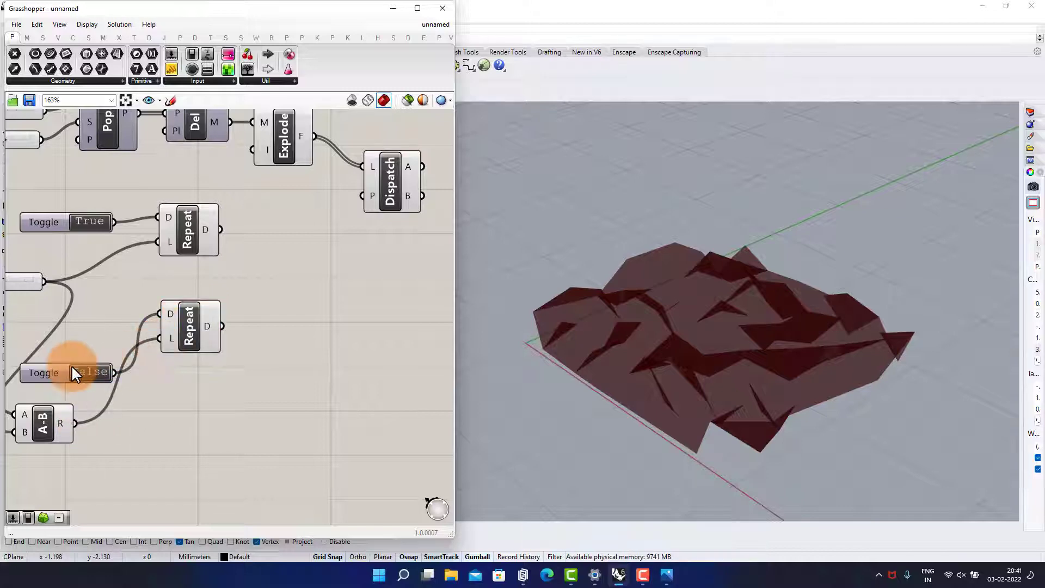
click(163, 284)
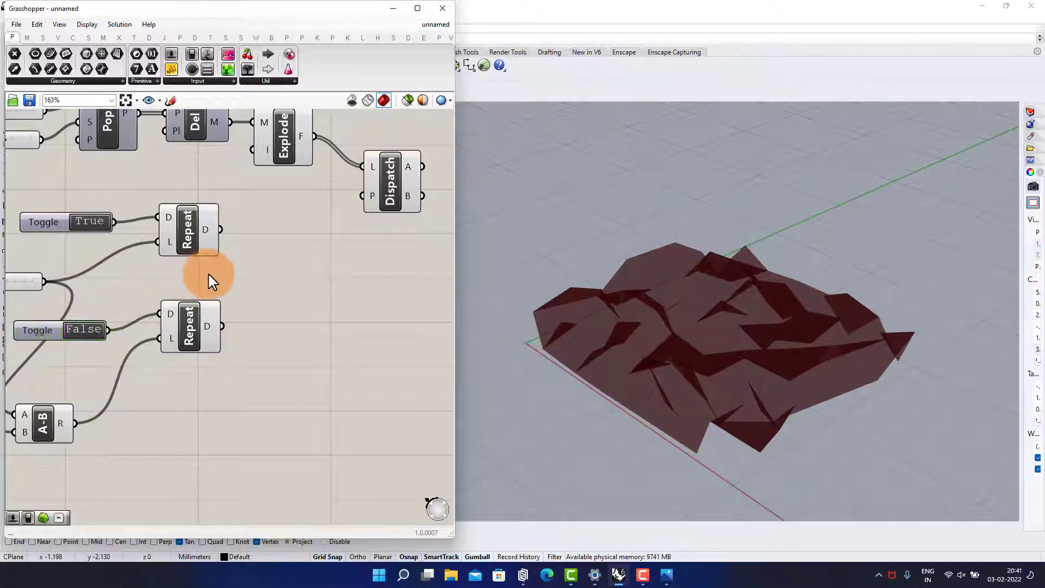
Add a Boolean parameter between the two Repeat Data components and connect both of their outputs to it.
scroll(210, 276, up, 5)
right_drag(210, 277, 165, 302)
scroll(165, 302, down, 3)
double_click(238, 315)
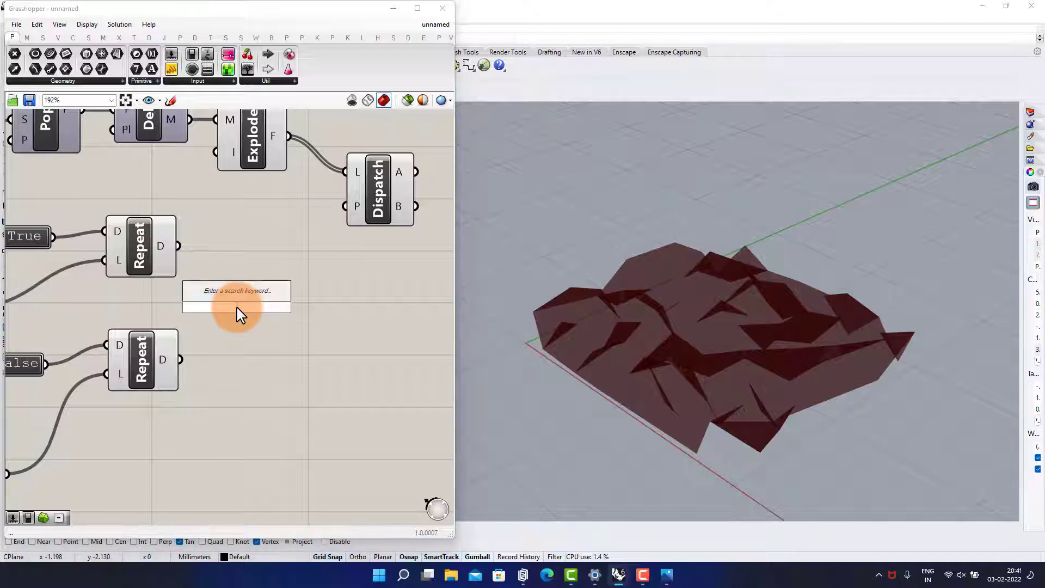
text(bool)
click(204, 295)
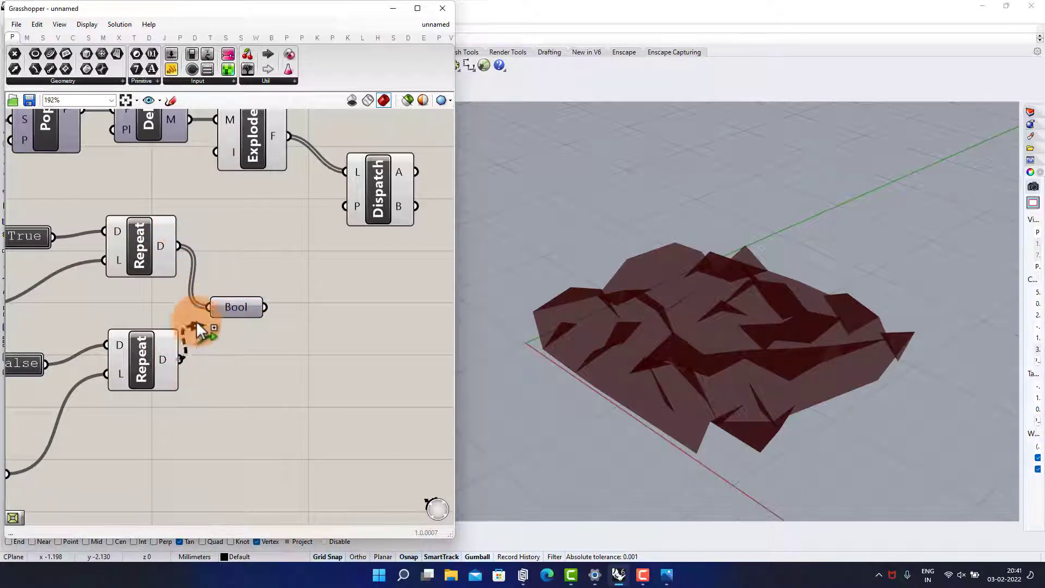
Flatten the Boolean parameter and connect its output to the P input of Dispatch.
right_click(219, 314)
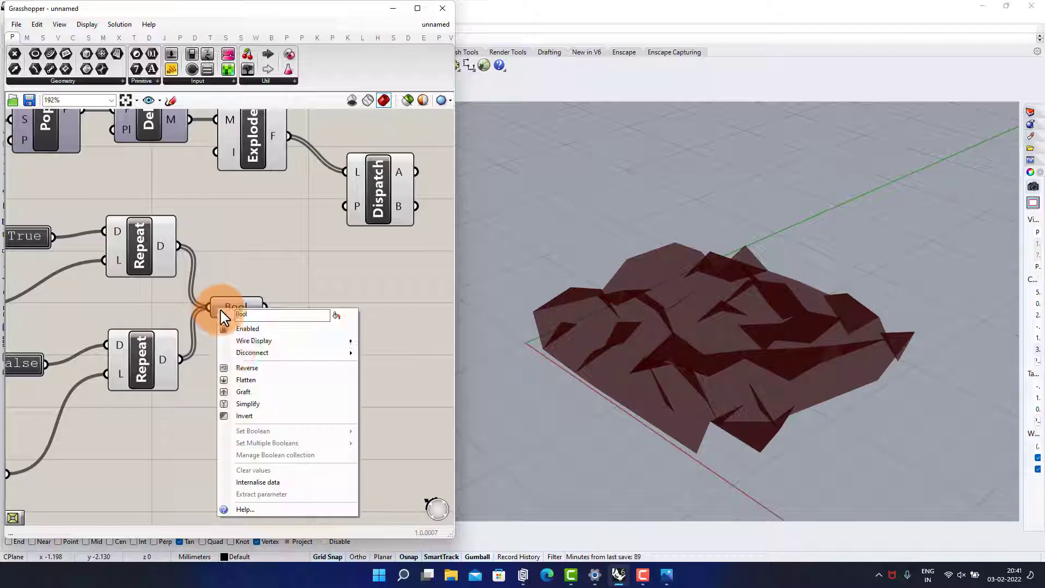
click(239, 382)
right_drag(314, 292, 243, 327)
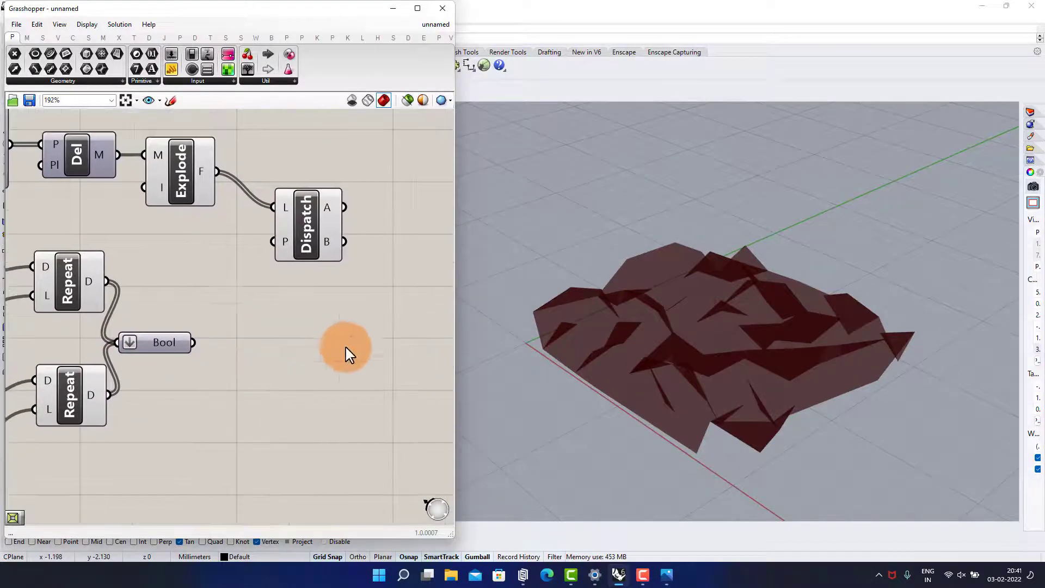
drag(271, 243, 272, 243)
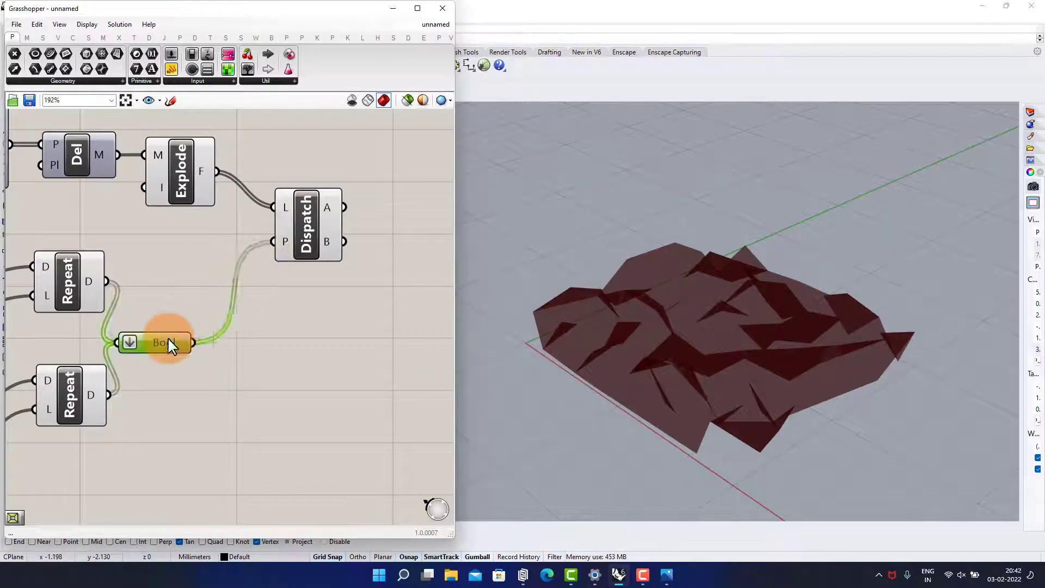
click(275, 353)
Add a Mesh Join component after Dispatch and connect both the A and B outputs to its M input.
right_drag(272, 245, 144, 268)
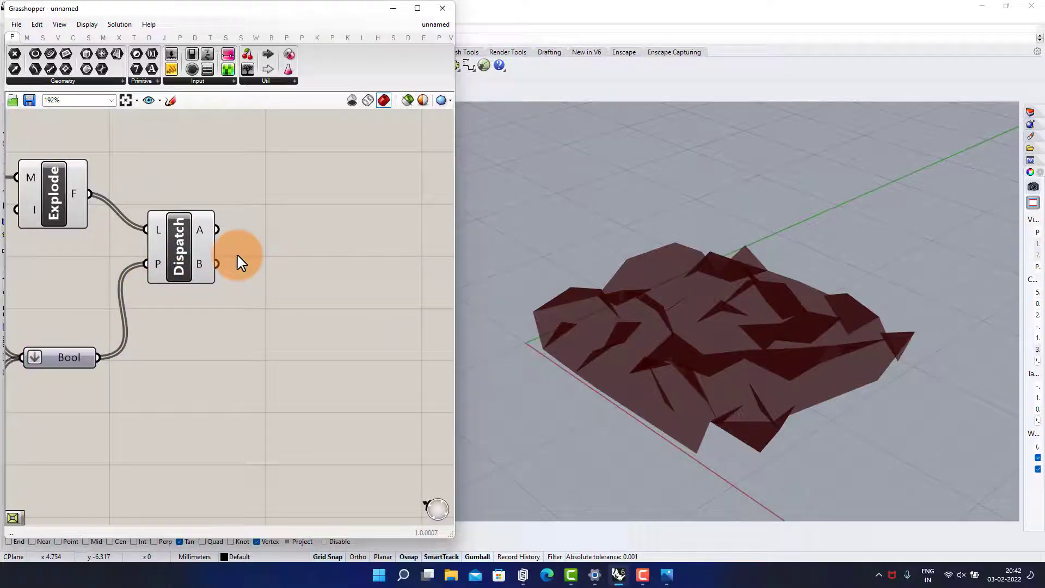
double_click(288, 250)
text(mesh jo)
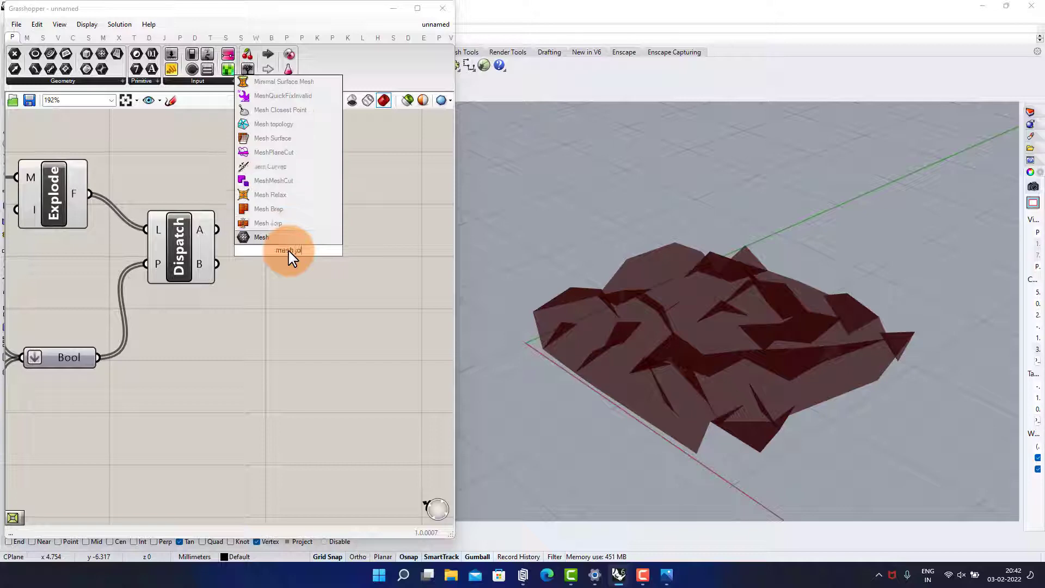
click(258, 223)
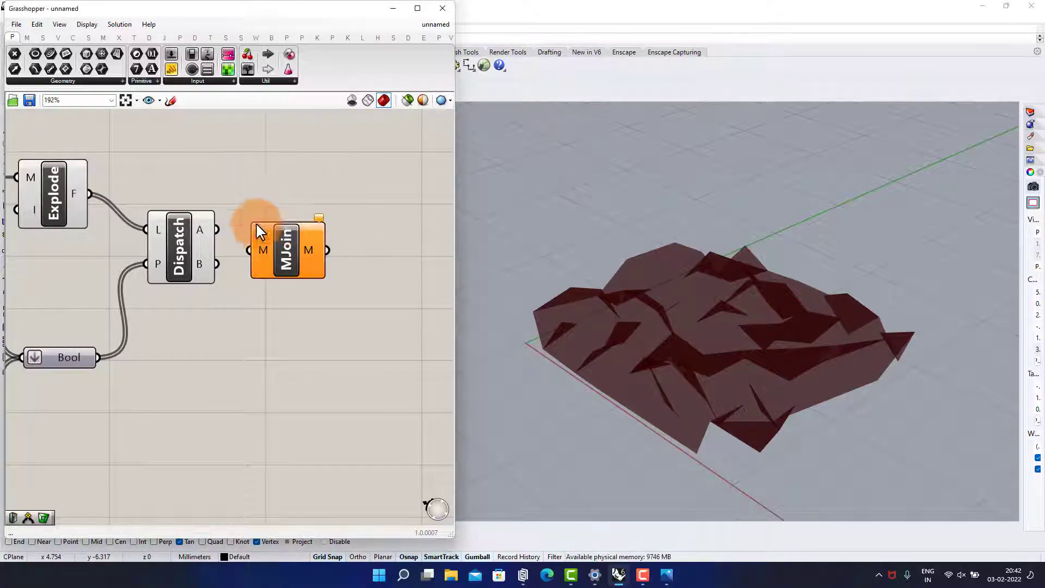
drag(222, 225, 299, 253)
click(271, 304)
Turn off the preview of all components that come before Mesh Join.
scroll(268, 259, down, 7)
right_drag(253, 247, 286, 250)
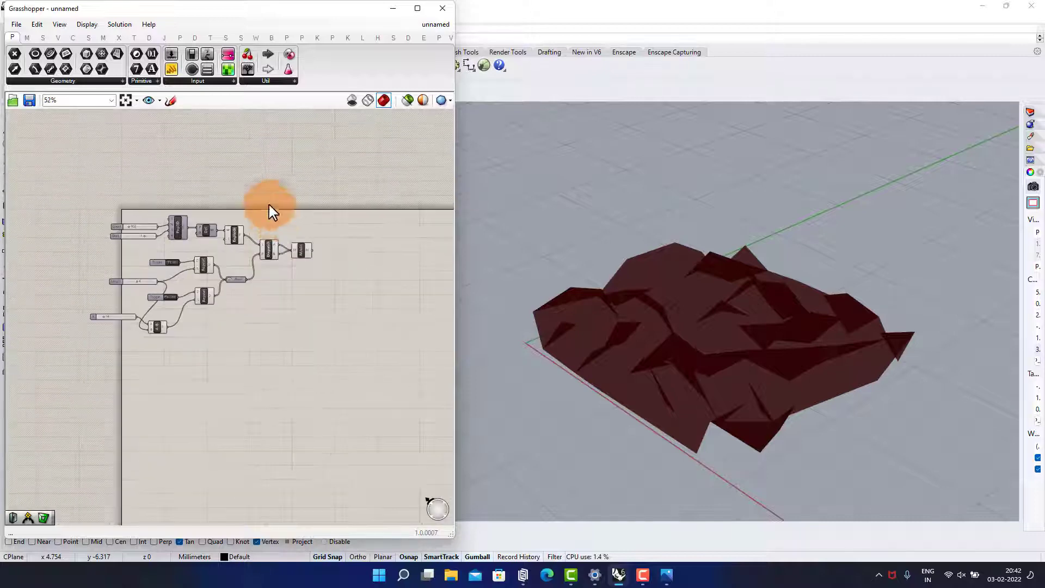
drag(269, 203, 100, 370)
middle_click(106, 373)
click(151, 332)
click(305, 292)
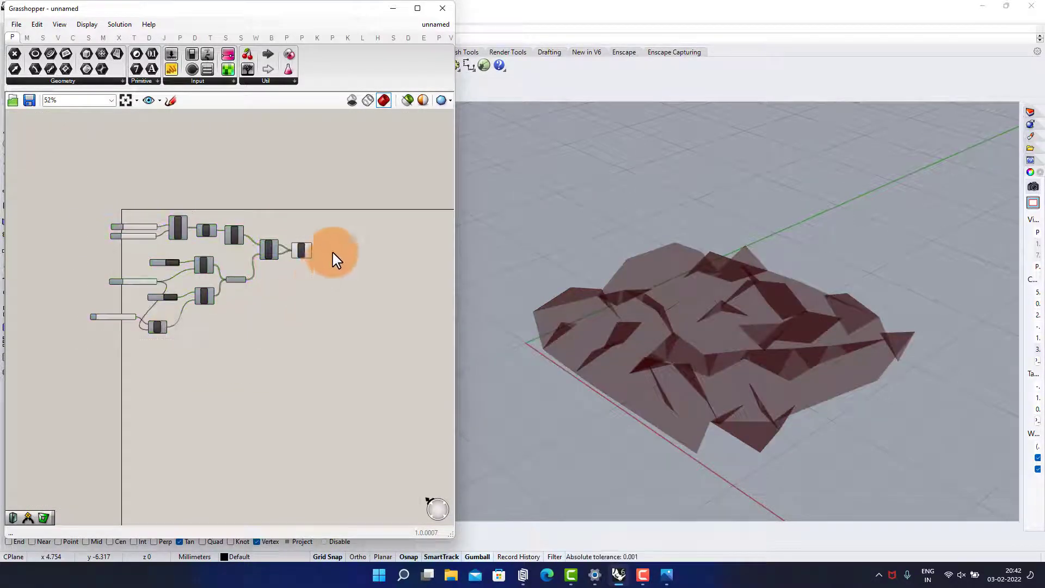
Add a Weaverbird's Picture Frame component and connect the Mesh Join output to its M input.
scroll(334, 256, up, 6)
right_drag(334, 260, 313, 263)
double_click(287, 259)
text(wb)
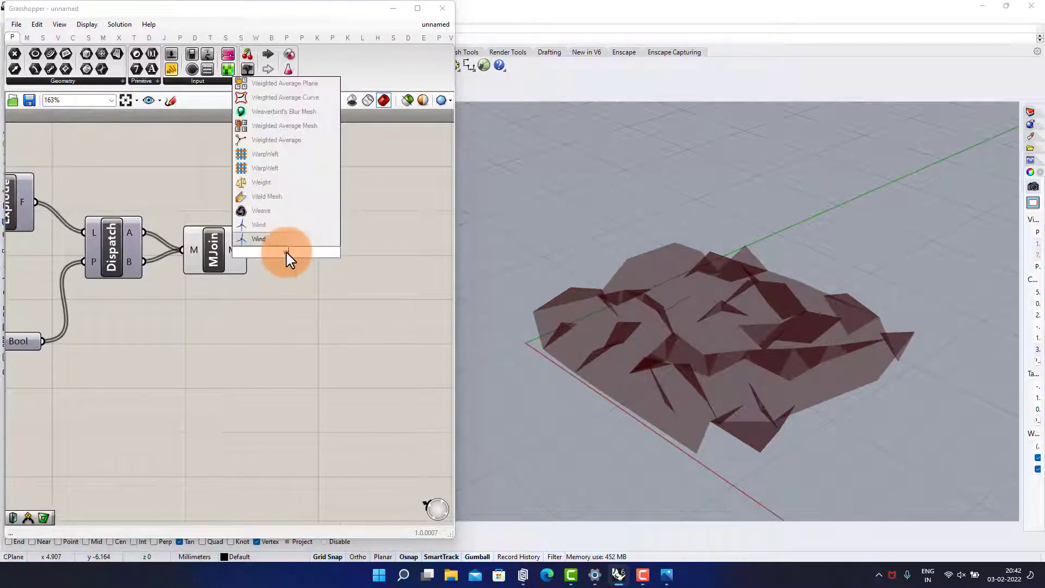
text( fra)
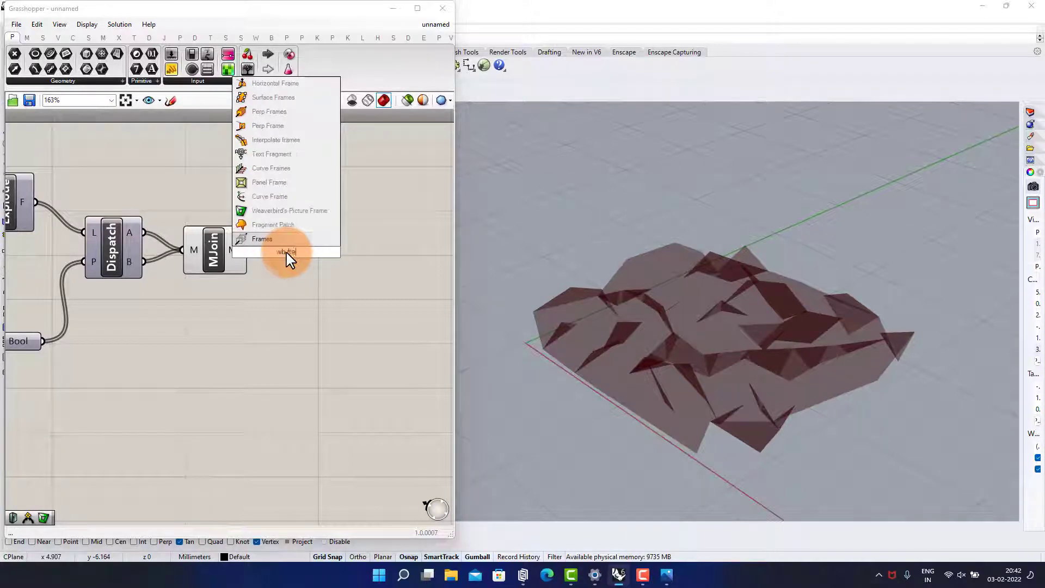
click(276, 210)
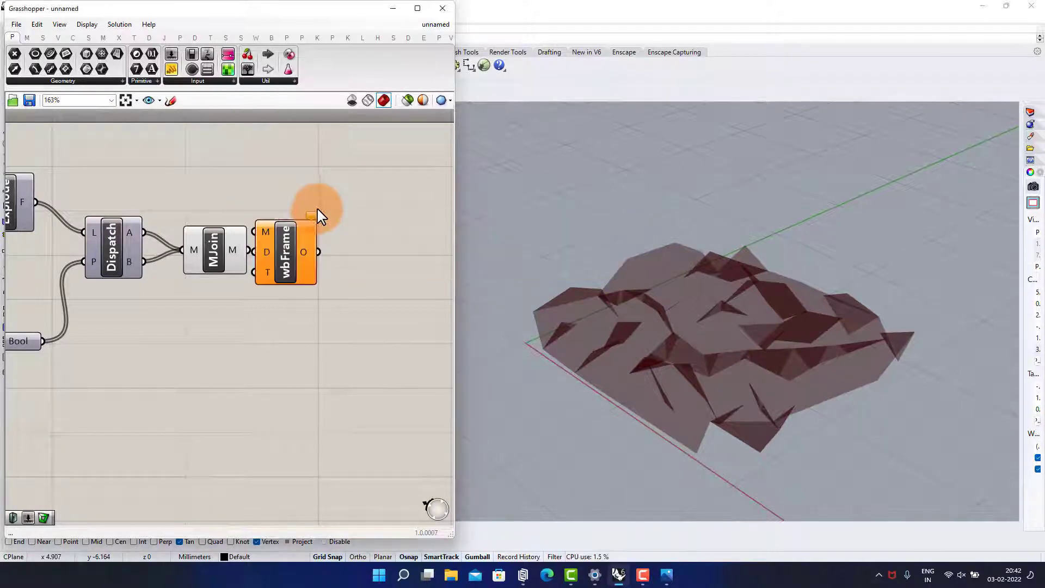
drag(247, 249, 343, 273)
Turn off the preview of the Mesh Join component so that only the picture frame mesh is displayed.
click(200, 269)
middle_click(201, 272)
click(232, 241)
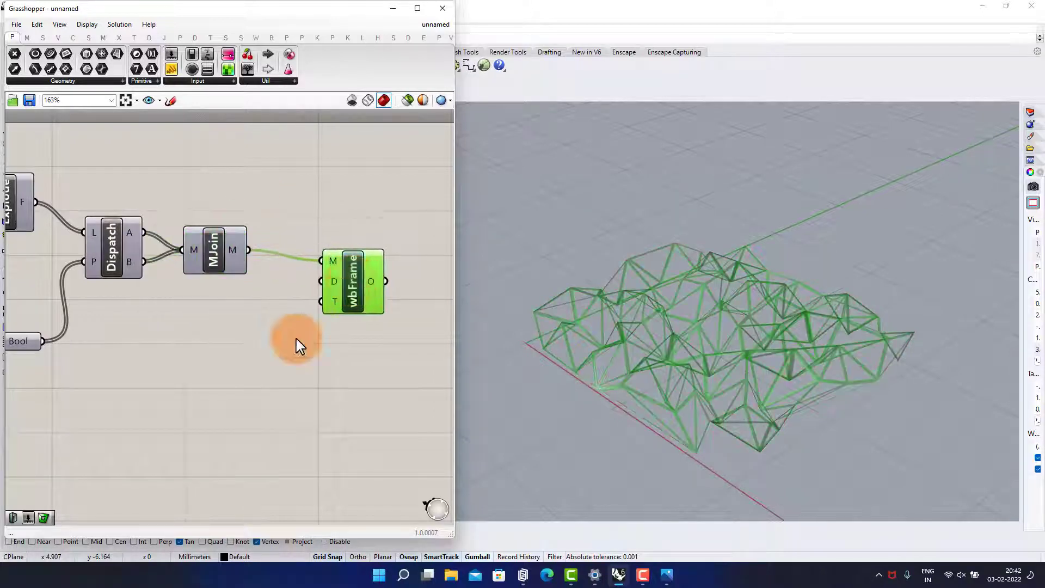
click(248, 364)
scroll(571, 357, up, 2)
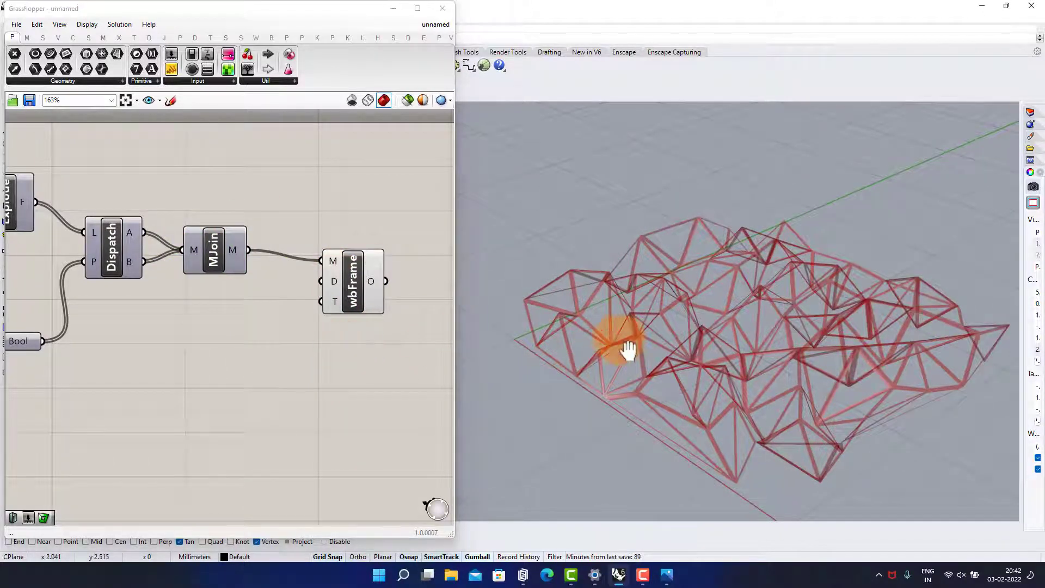
scroll(243, 306, up, 2)
Create a number slider, connect it to the D input of the Picture Frame component and set it to 3.
double_click(225, 322)
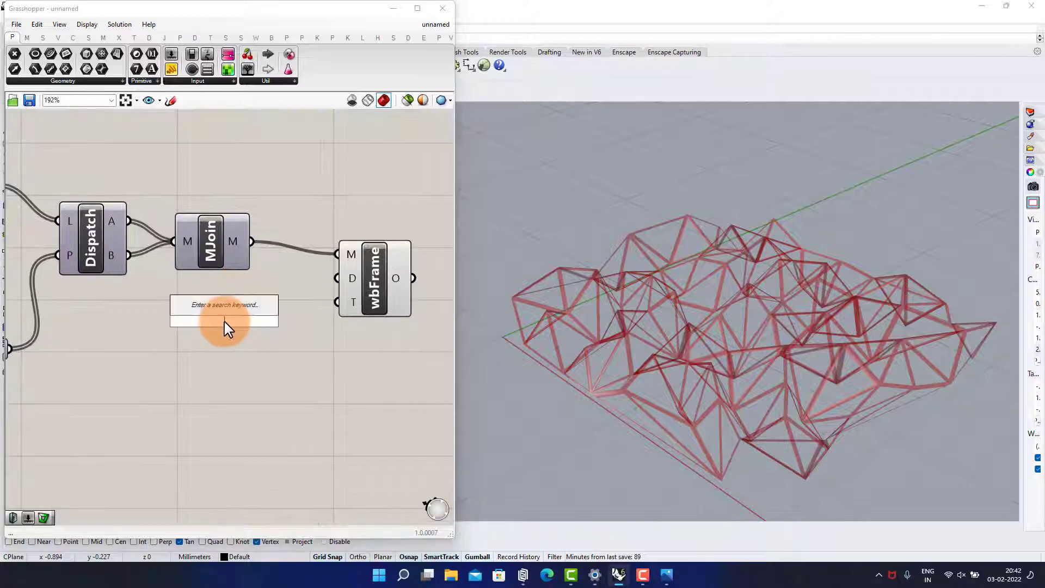
key(Return)
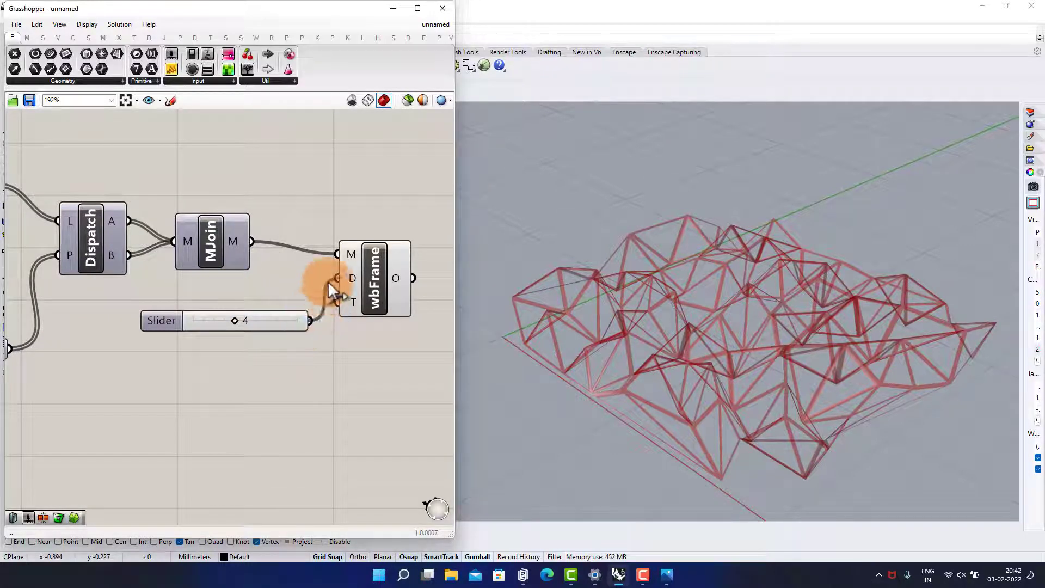
drag(332, 288, 337, 278)
mouse_move(285, 332)
mouse_down()
mouse_move(245, 345)
mouse_move(193, 340)
mouse_move(278, 345)
mouse_move(207, 344)
mouse_move(270, 332)
mouse_up()
click(343, 319)
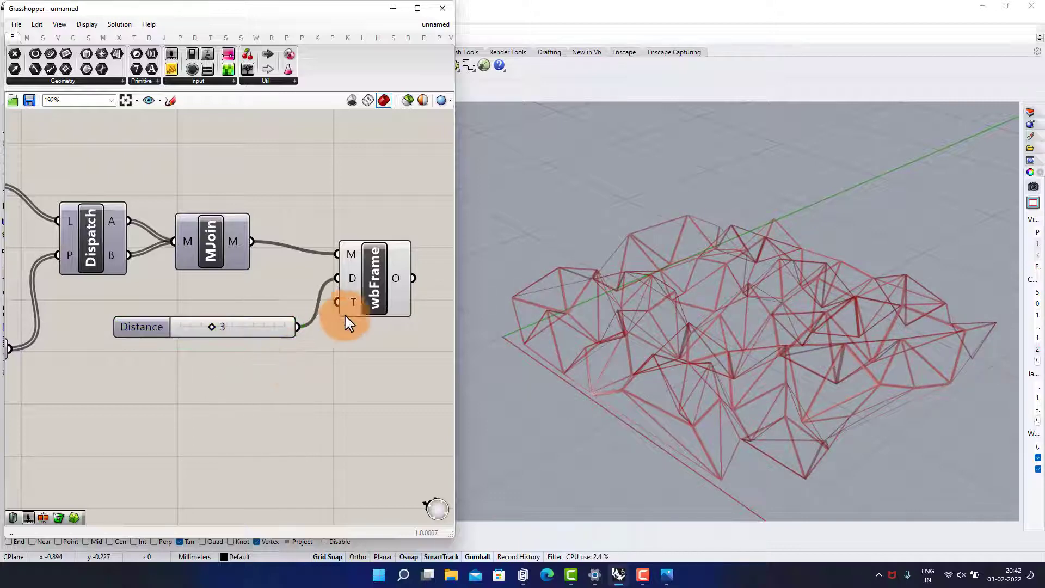
Add a Weaverbird's Mesh Thicken component and connect the Picture Frame output to its M input.
right_drag(343, 319, 161, 304)
double_click(293, 278)
text(wb th)
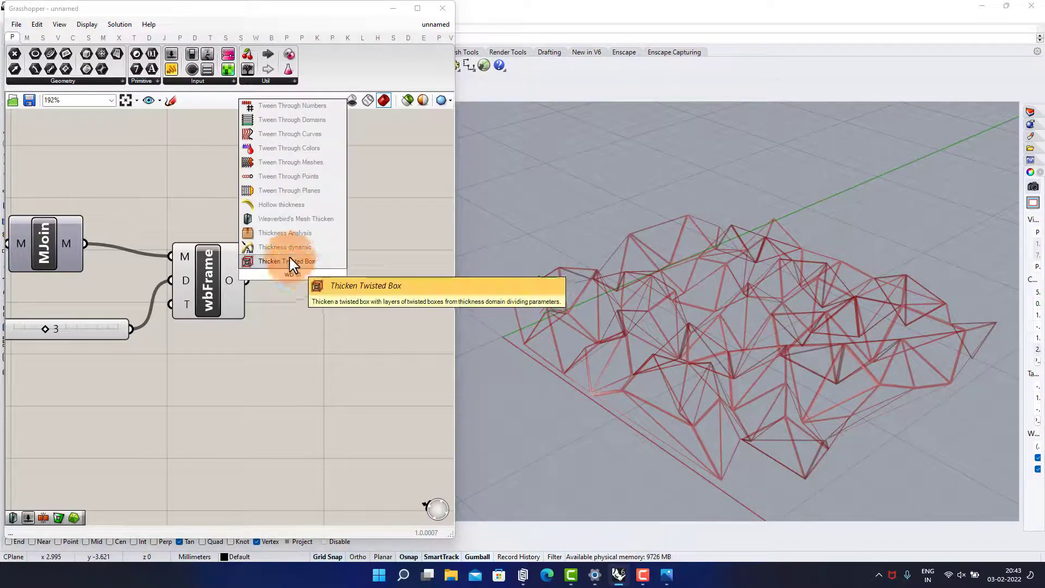
click(245, 218)
drag(303, 226, 315, 267)
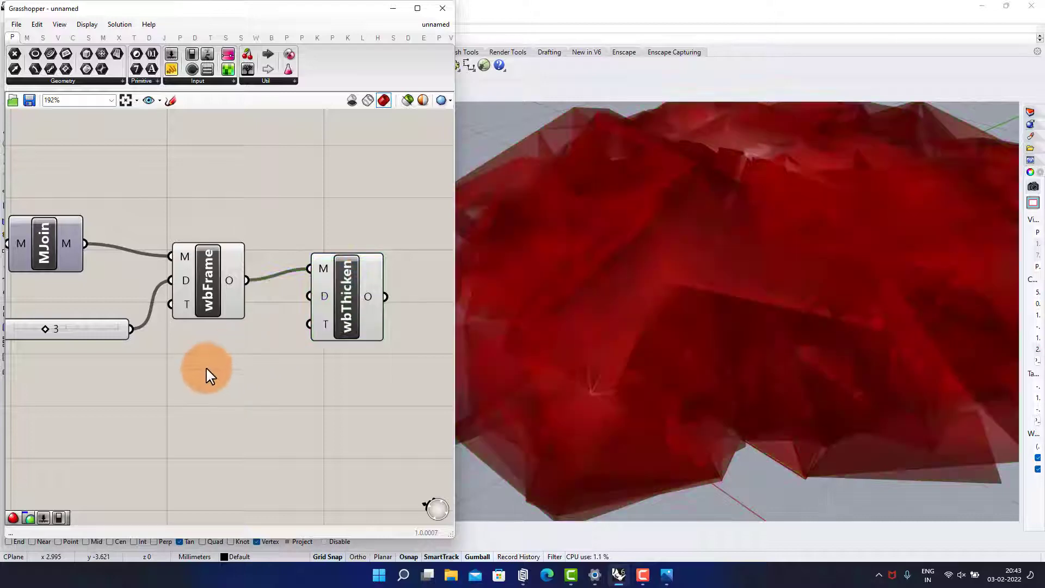
Create a decimal number slider set to 0.09 and connect it to the D input of the Mesh Thicken component.
double_click(206, 373)
text(slider)
key(Return)
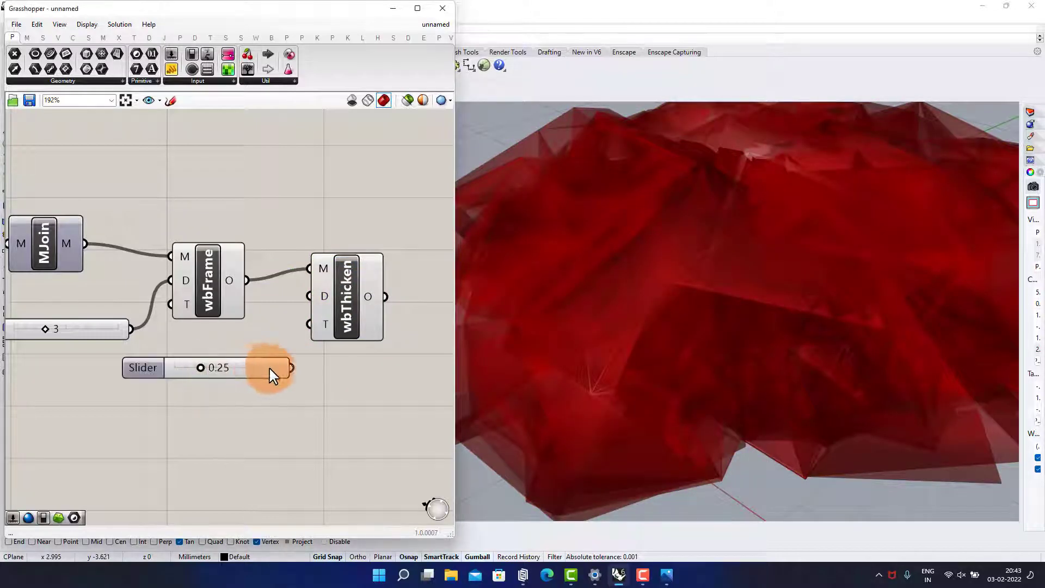
drag(187, 367, 183, 367)
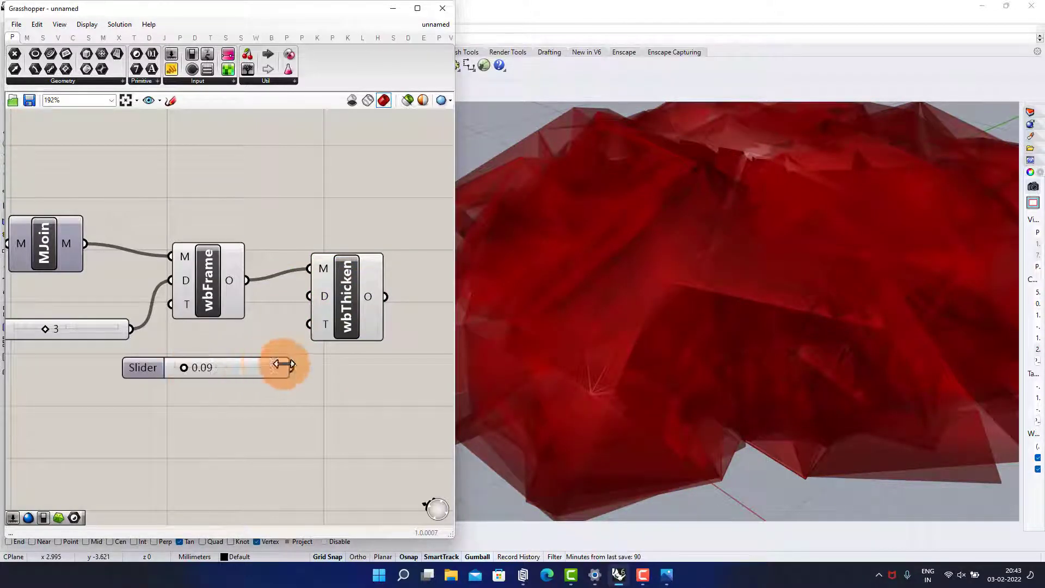
drag(292, 368, 340, 317)
click(306, 379)
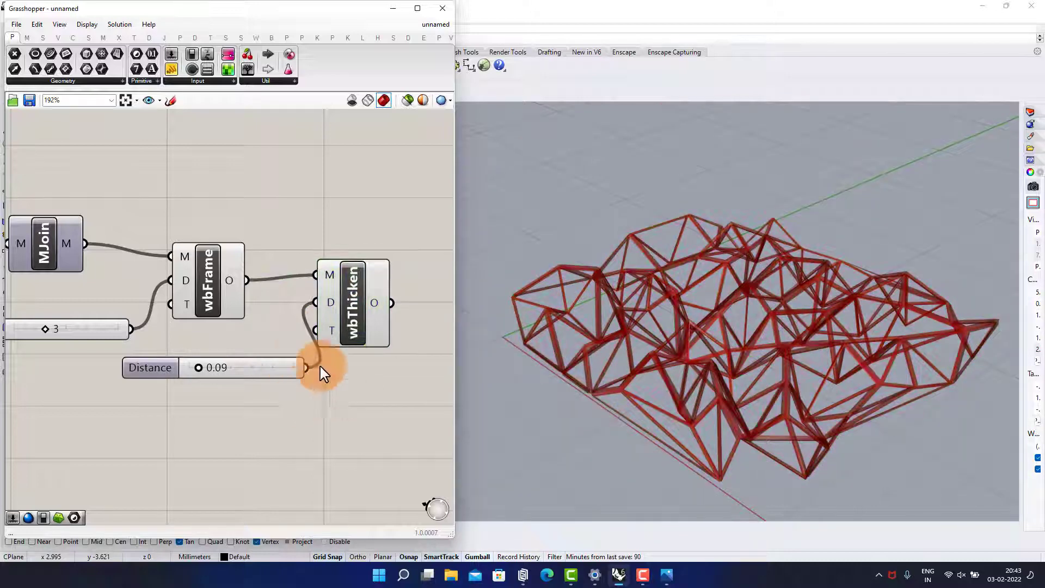
Set the thickening distance slider to 0.10 and move it a little farther from the Mesh Thicken component.
mouse_move(197, 368)
mouse_down()
mouse_move(185, 367)
mouse_move(202, 364)
mouse_up()
drag(268, 374, 242, 376)
click(242, 384)
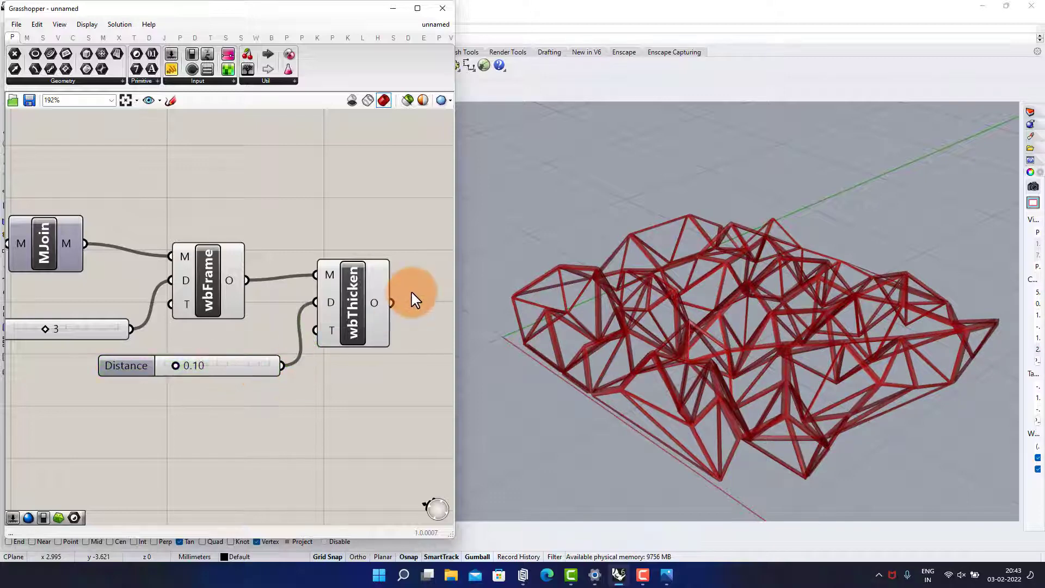
Add a Weaverbird's Catmull-Clark Subdivision component beyond Mesh Thicken and connect the Mesh Thicken output to its M input.
right_drag(413, 296, 322, 291)
double_click(323, 288)
text(wb)
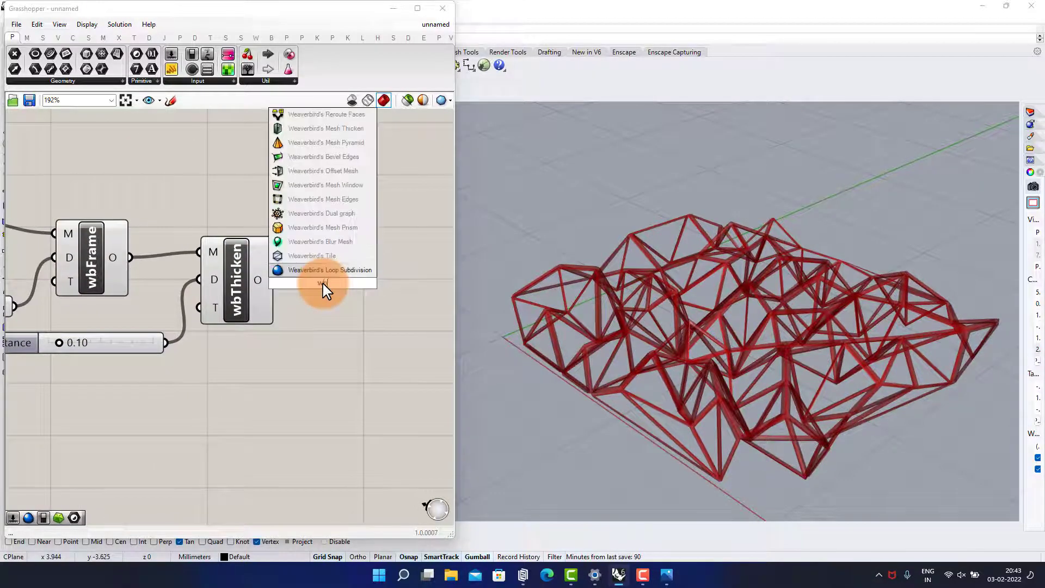
text( cat)
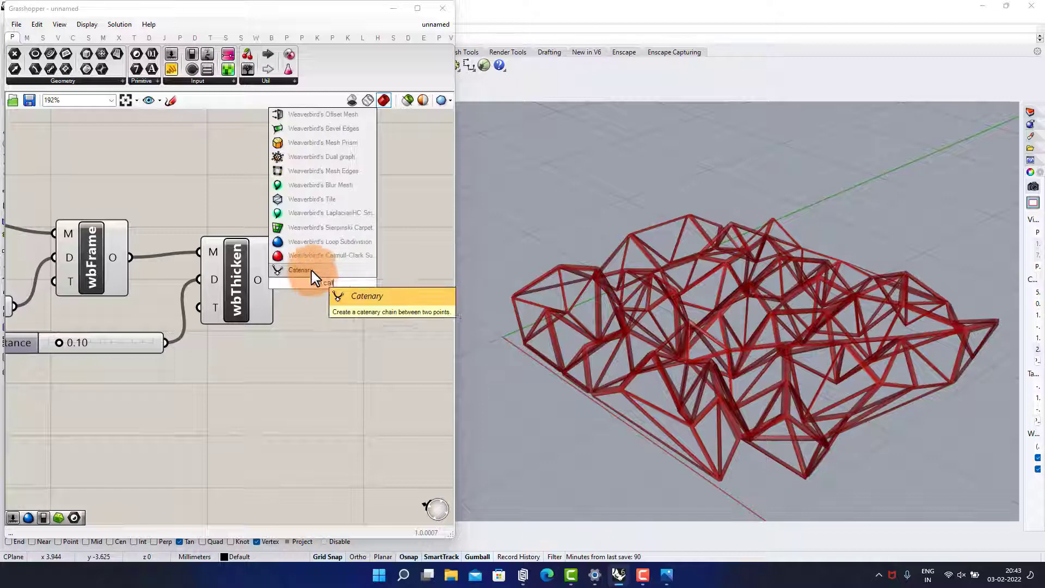
click(340, 256)
drag(327, 285, 375, 294)
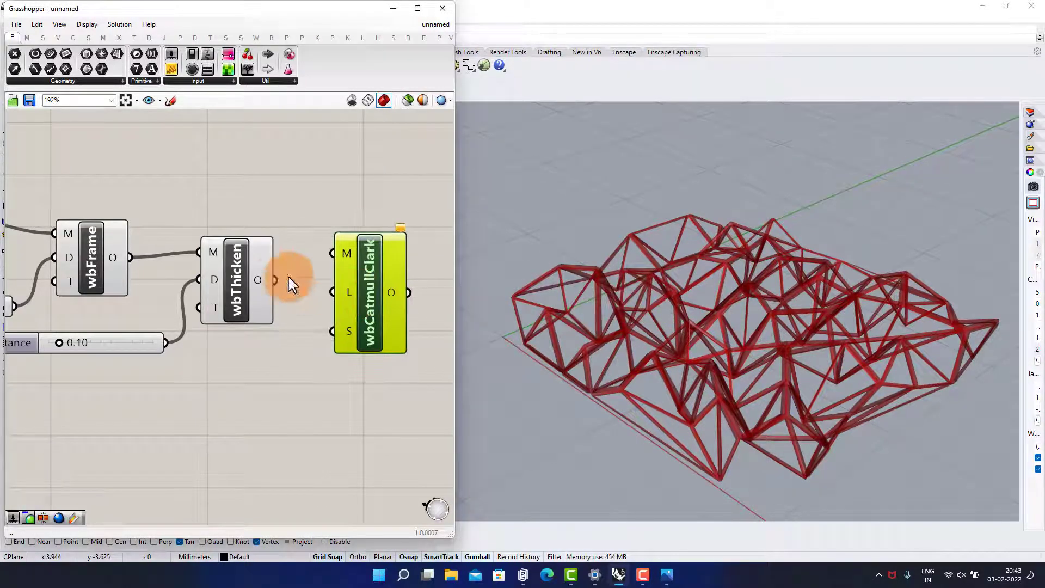
drag(335, 262, 332, 254)
Turn off the preview of the Picture Frame and Mesh Thicken components.
scroll(348, 270, down, 6)
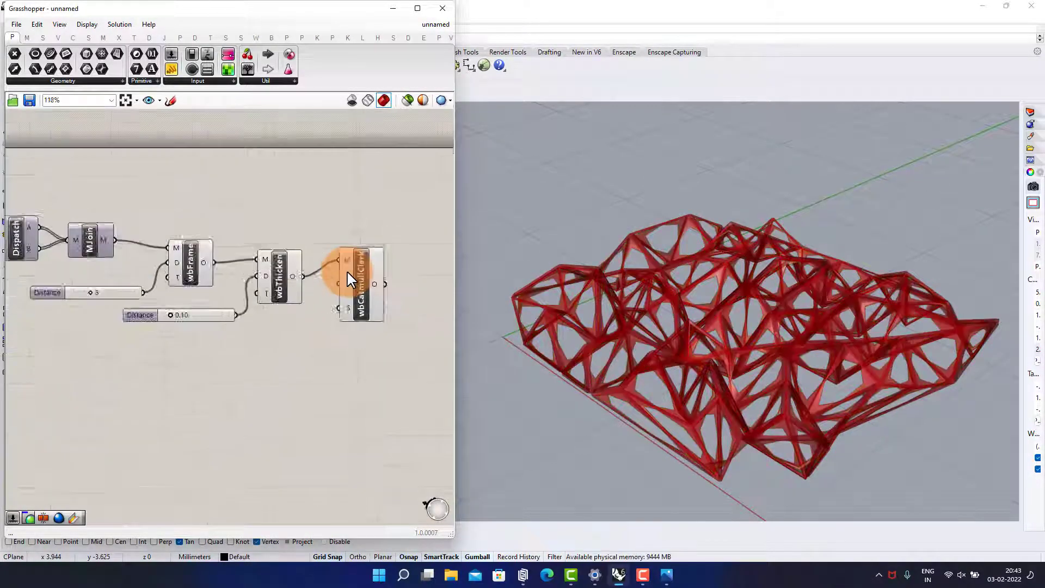
middle_click(235, 328)
click(269, 290)
click(317, 345)
Create a number slider set to 3, connect it to the Catmull-Clark L input and space that component farther from Mesh Thicken.
scroll(365, 281, up, 6)
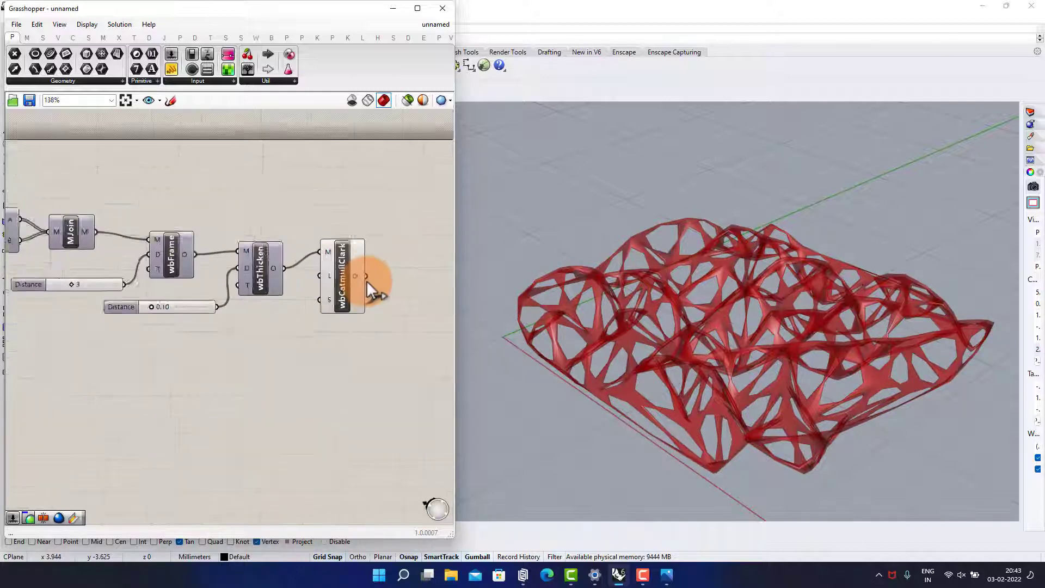
drag(321, 288, 334, 314)
scroll(233, 348, up, 3)
double_click(186, 372)
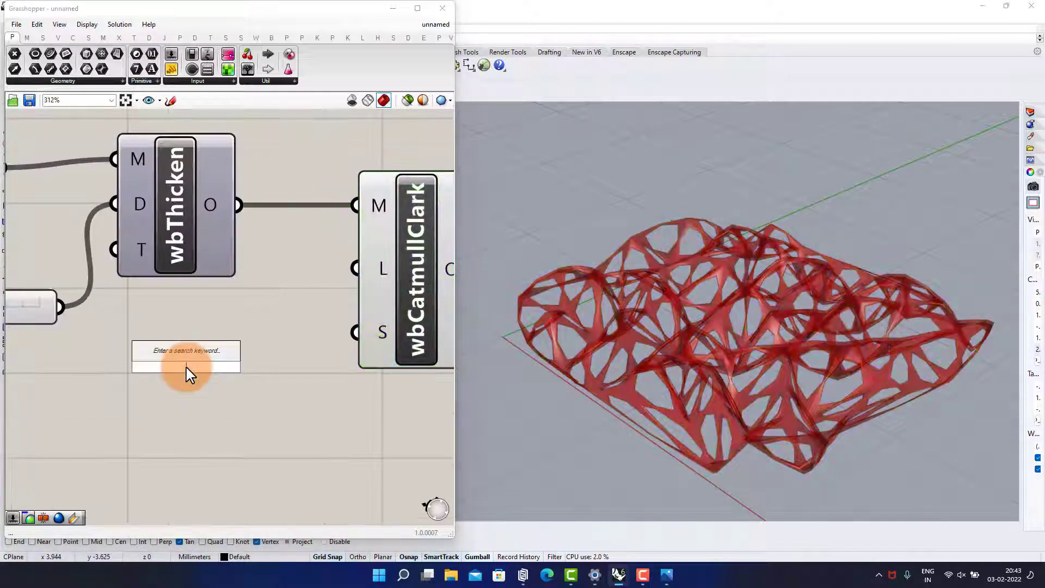
text(3)
key(Return)
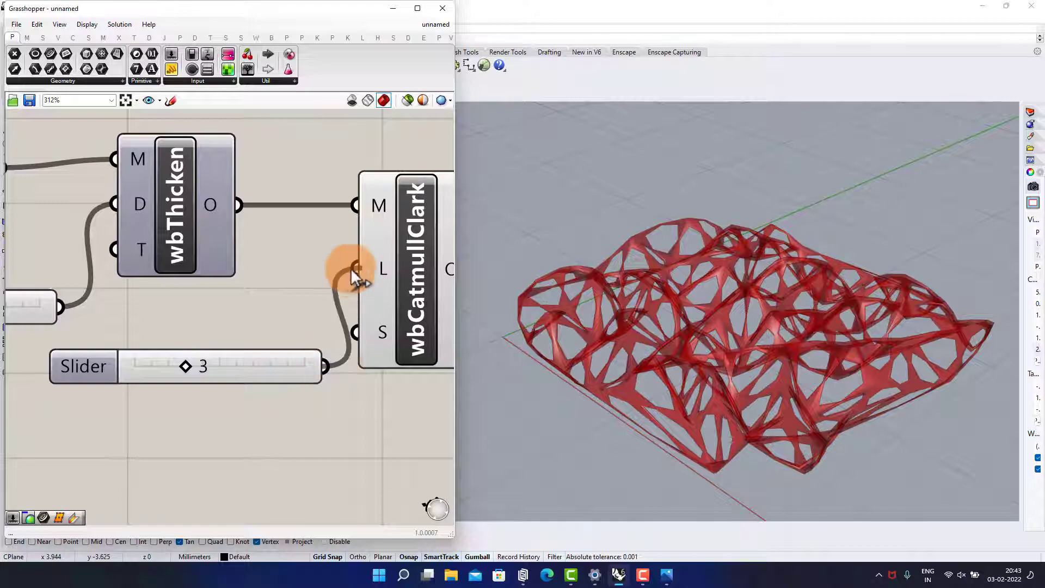
drag(350, 268, 354, 267)
drag(386, 323, 431, 323)
click(366, 431)
Set the Picture Frame distance slider to 7.
mouse_move(644, 414)
right_down()
mouse_move(814, 341)
mouse_move(789, 305)
mouse_move(844, 336)
mouse_move(873, 330)
mouse_move(821, 333)
right_up()
scroll(299, 319, down, 5)
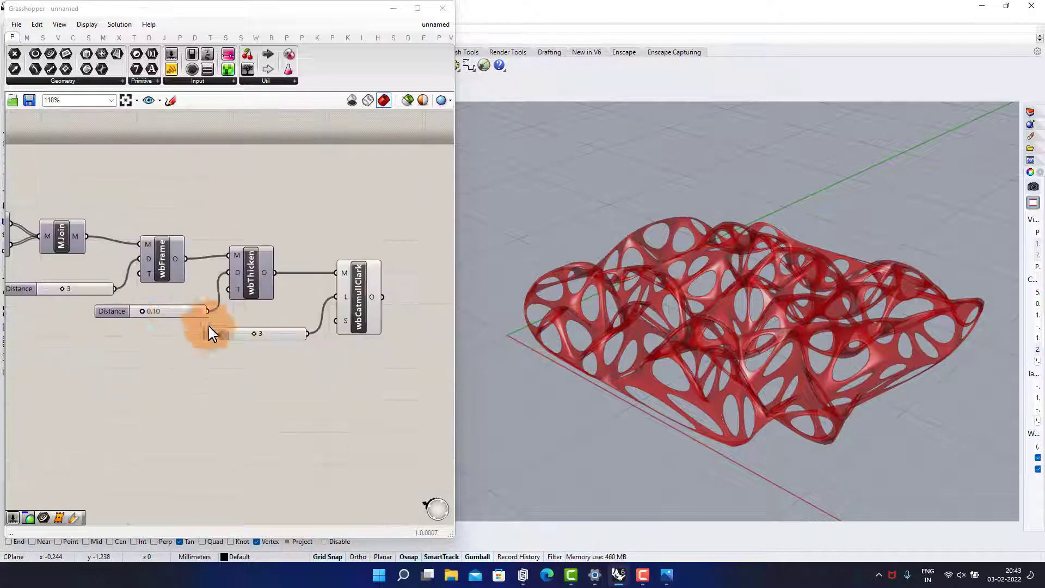
right_drag(209, 327, 298, 329)
scroll(161, 287, up, 3)
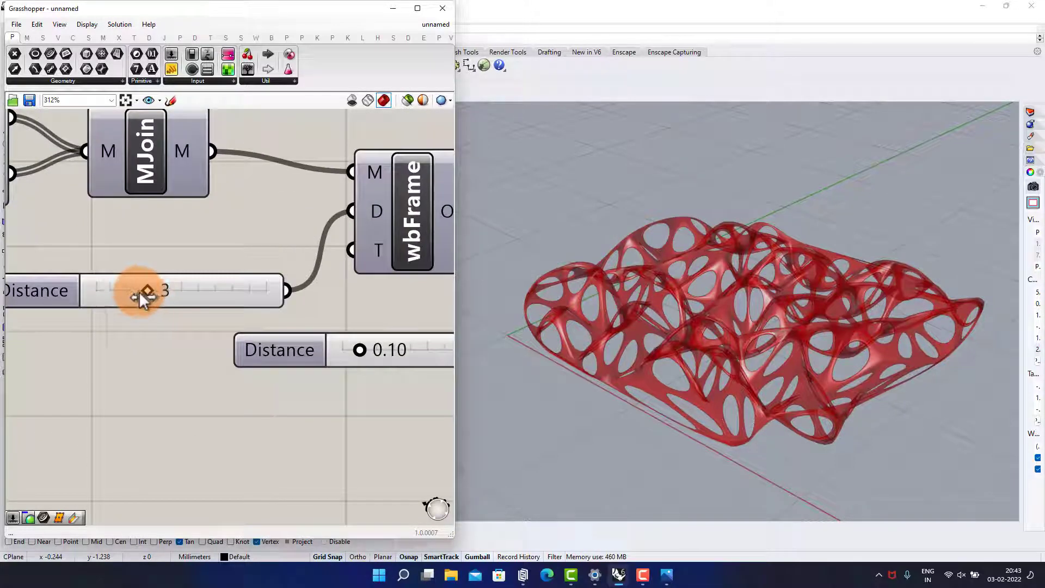
drag(109, 293, 216, 301)
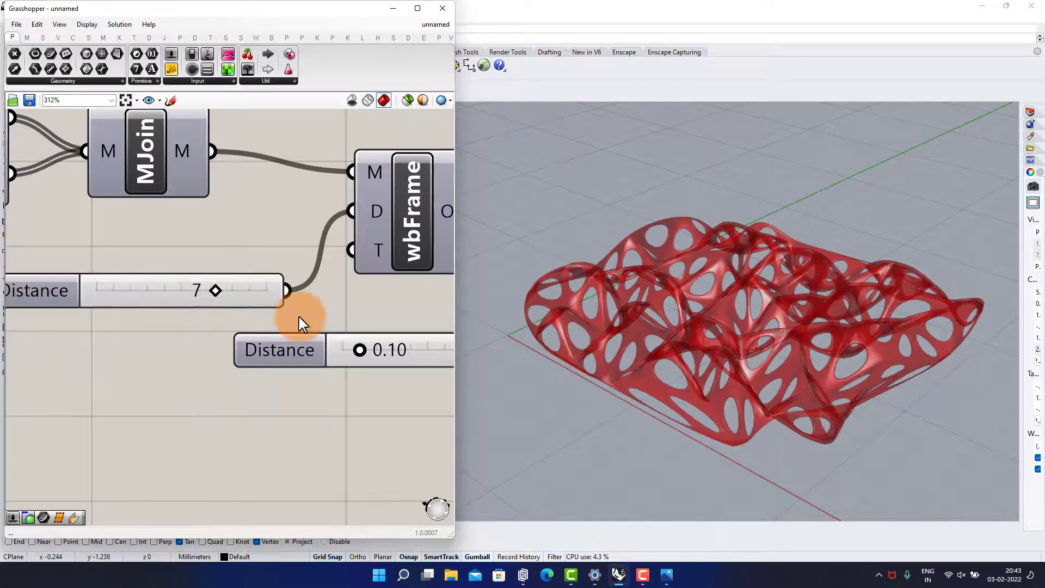
Set the Mesh Thicken distance slider to 0.19.
right_drag(297, 317, 159, 305)
right_drag(616, 358, 738, 374)
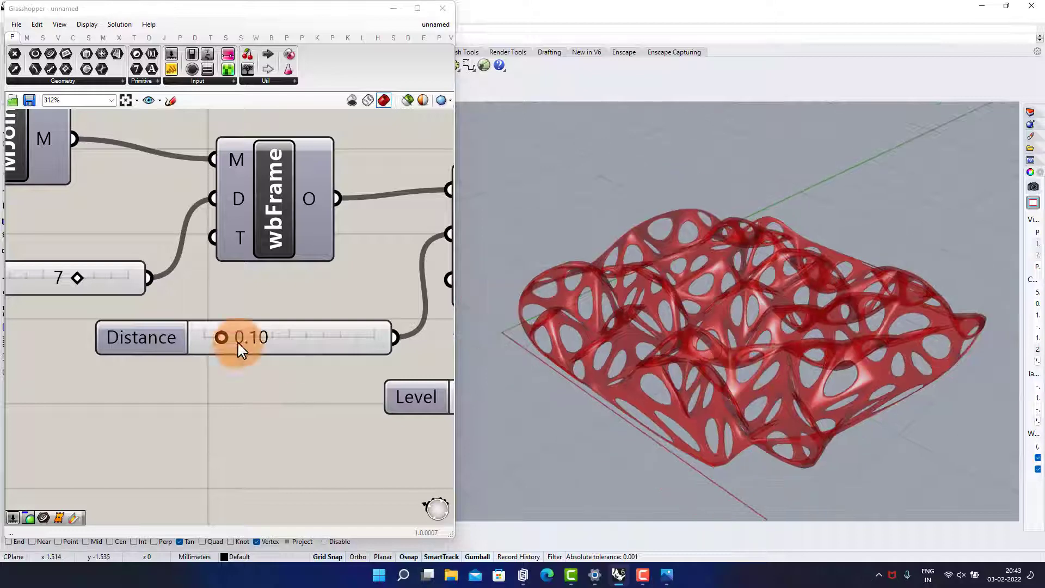
mouse_move(225, 340)
mouse_down()
mouse_move(271, 340)
mouse_move(234, 343)
mouse_move(243, 340)
mouse_up()
Set the Populate 3D count slider to 108 and its seed slider to 5.
scroll(272, 294, down, 5)
right_drag(270, 287, 424, 302)
right_drag(82, 287, 299, 305)
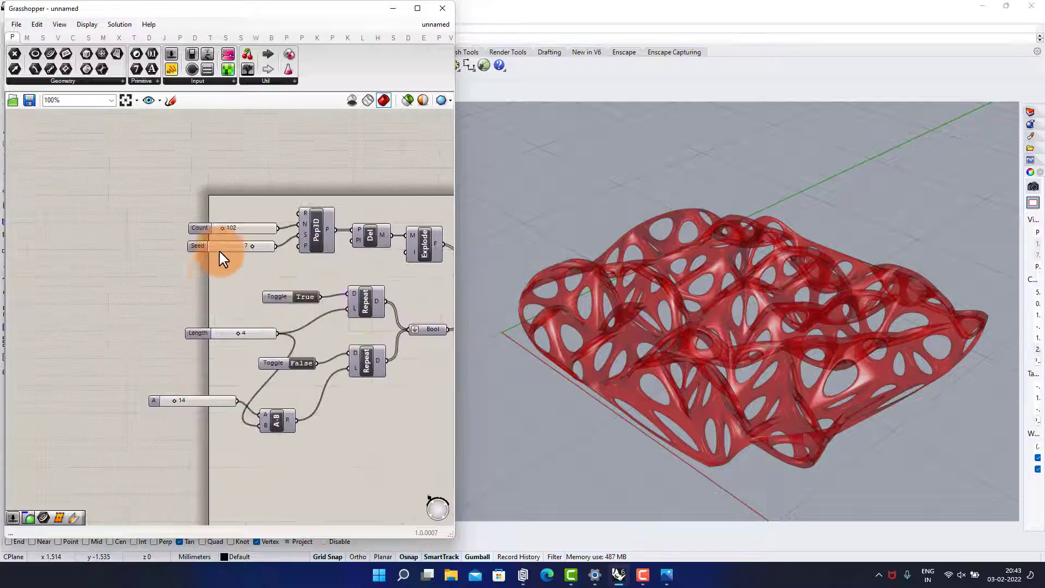
scroll(222, 239, up, 8)
scroll(185, 226, up, 1)
drag(168, 220, 173, 243)
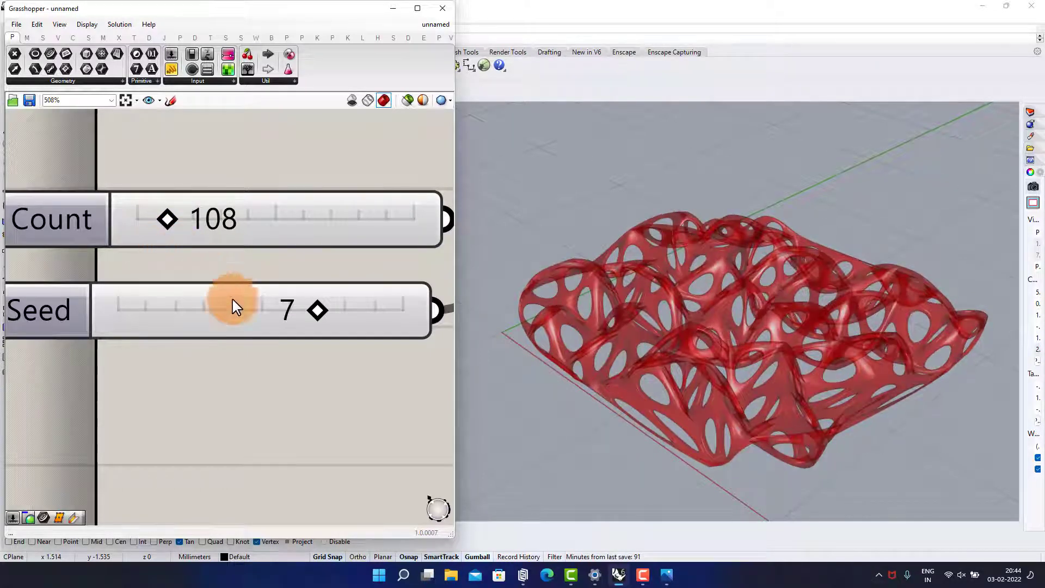
drag(317, 319, 268, 321)
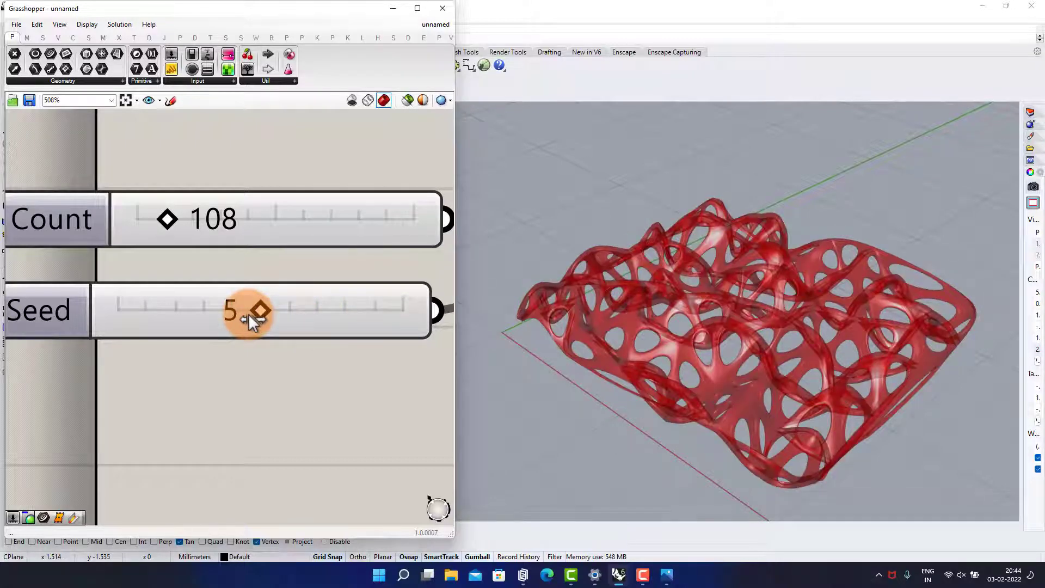
Add a Custom Preview component and connect the Catmull-Clark output to its G input.
scroll(250, 321, down, 8)
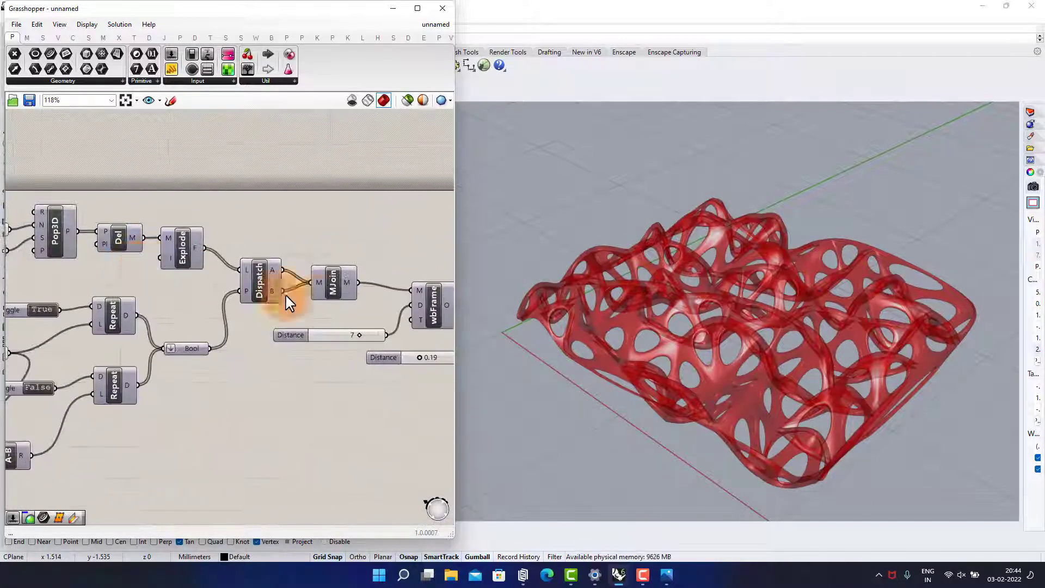
right_drag(451, 317, 261, 312)
right_drag(436, 337, 271, 326)
scroll(272, 327, up, 1)
double_click(322, 326)
text(c)
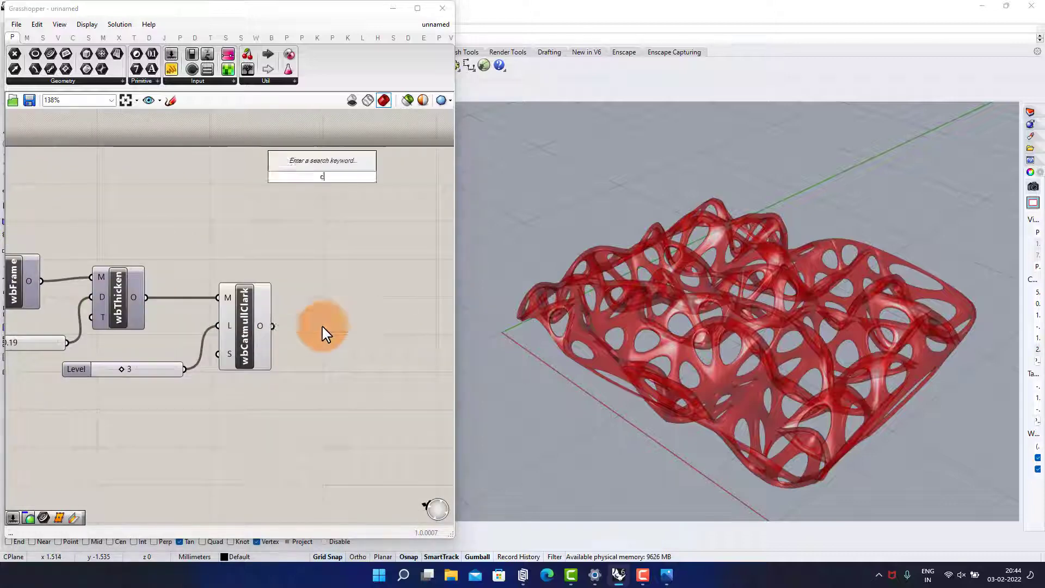
text(ul)
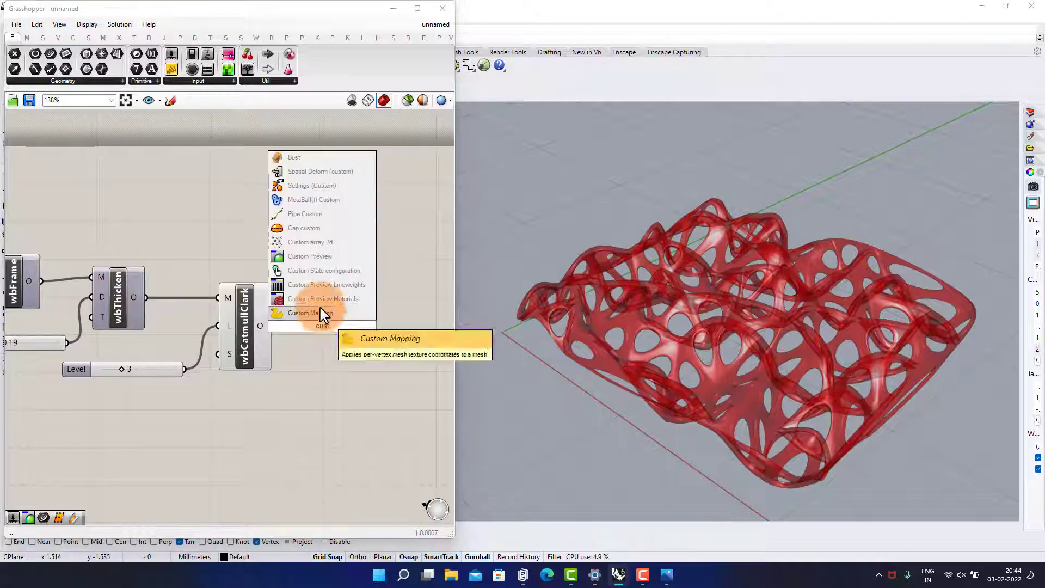
click(309, 257)
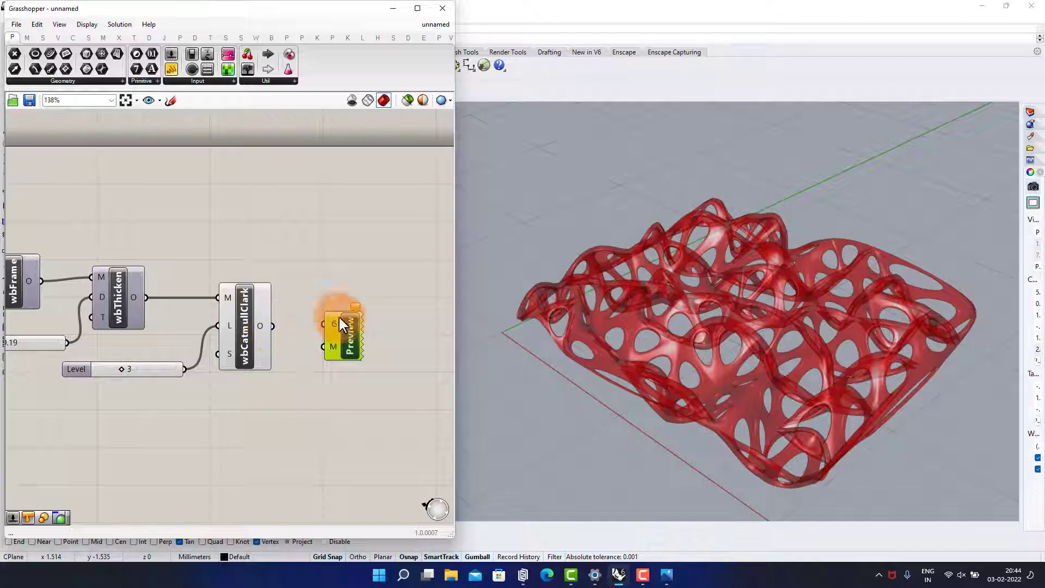
scroll(326, 320, up, 2)
Turn off the preview of the Catmull-Clark component.
click(232, 331)
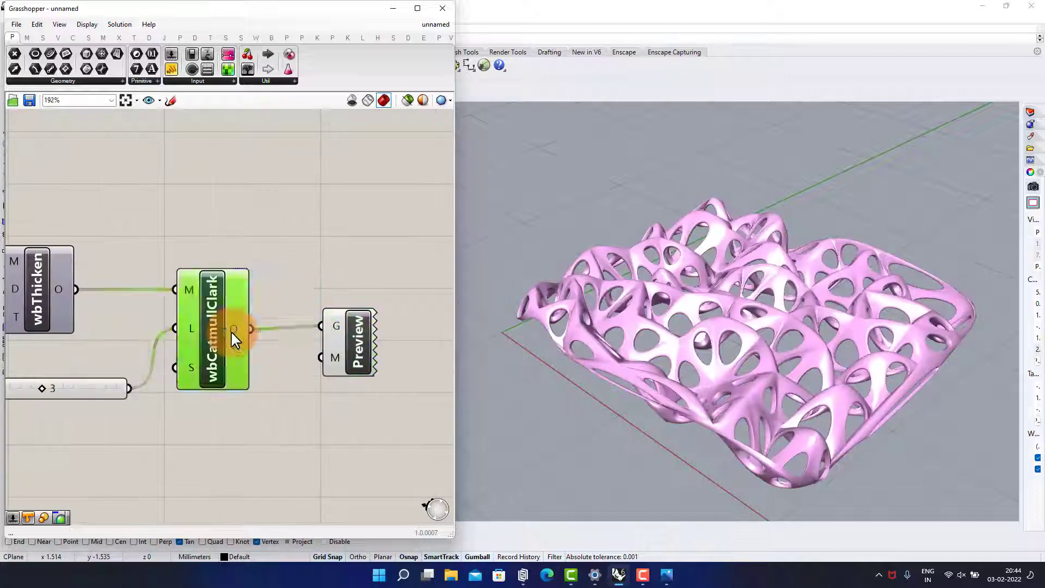
middle_click(232, 331)
click(264, 295)
click(296, 280)
Try the Populate 3D seed at 0 and 10, and settle on 7.
right_drag(312, 352, 277, 305)
mouse_move(707, 366)
right_down()
mouse_move(660, 354)
mouse_move(677, 340)
mouse_move(702, 346)
right_up()
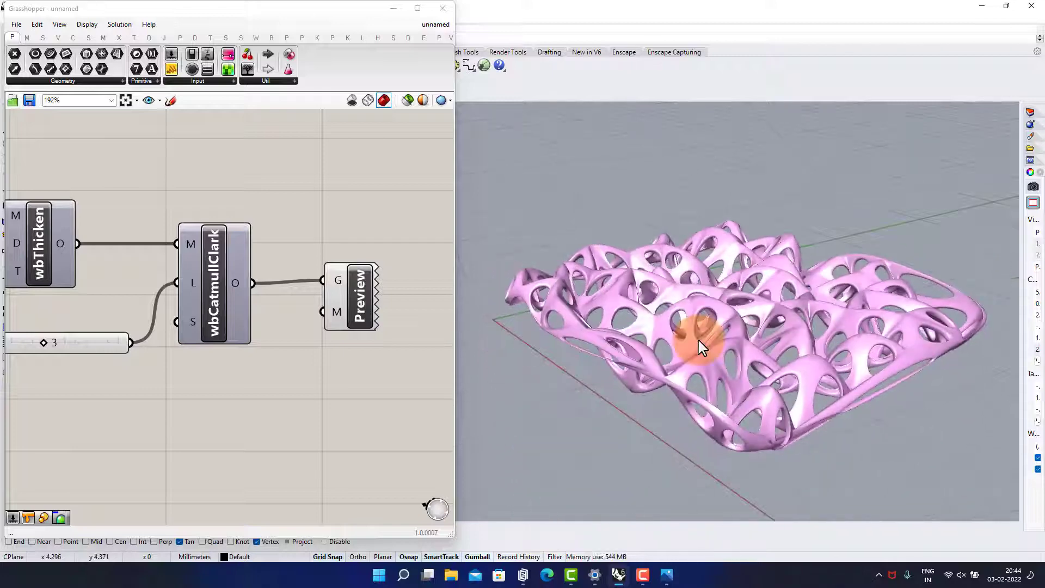
scroll(186, 298, down, 3)
right_drag(17, 297, 430, 338)
right_drag(33, 283, 284, 332)
scroll(98, 275, up, 5)
drag(177, 334, 57, 348)
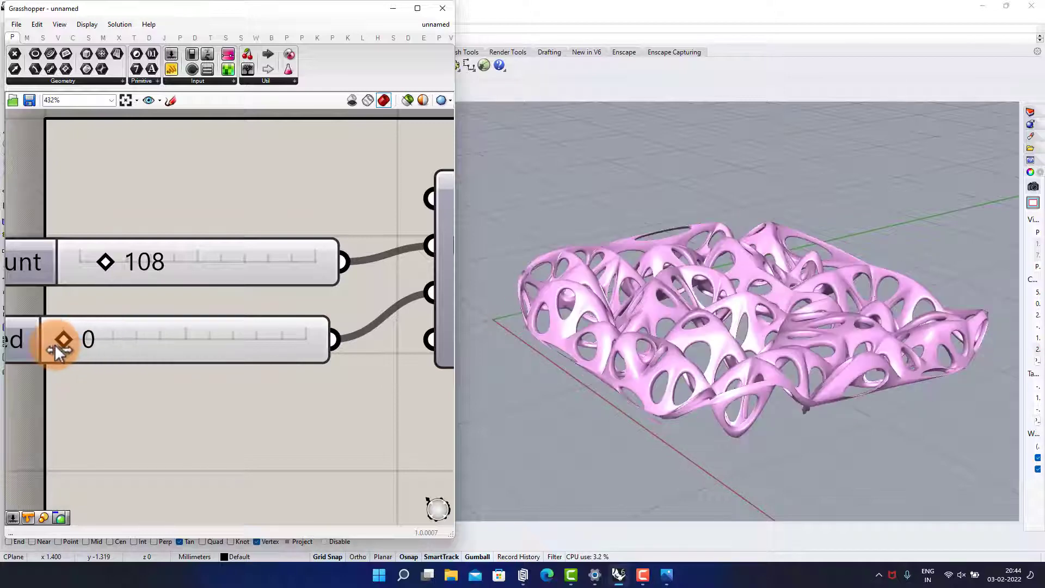
drag(139, 350, 298, 348)
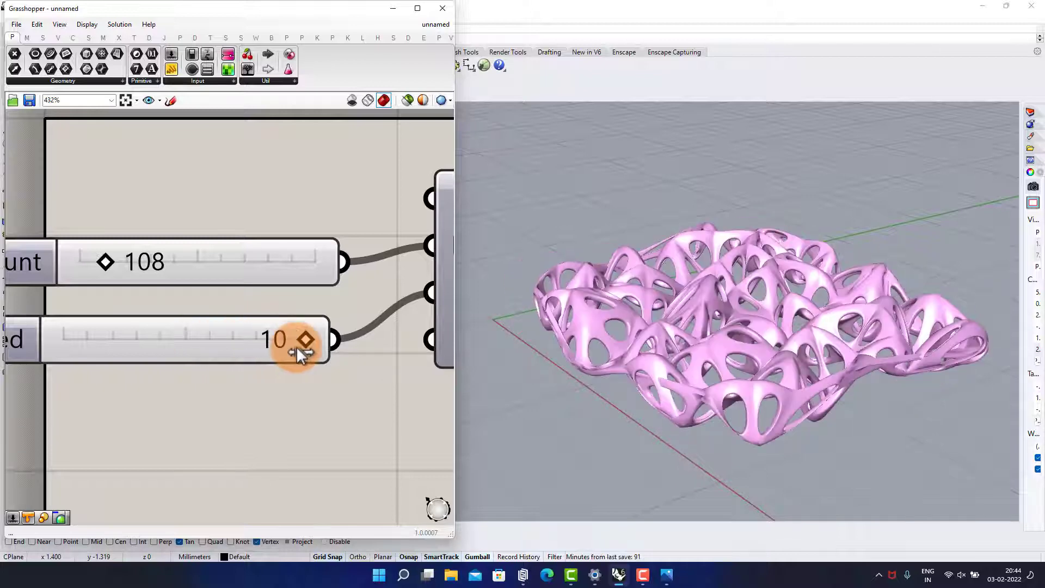
right_drag(698, 343, 653, 358)
drag(321, 344, 251, 349)
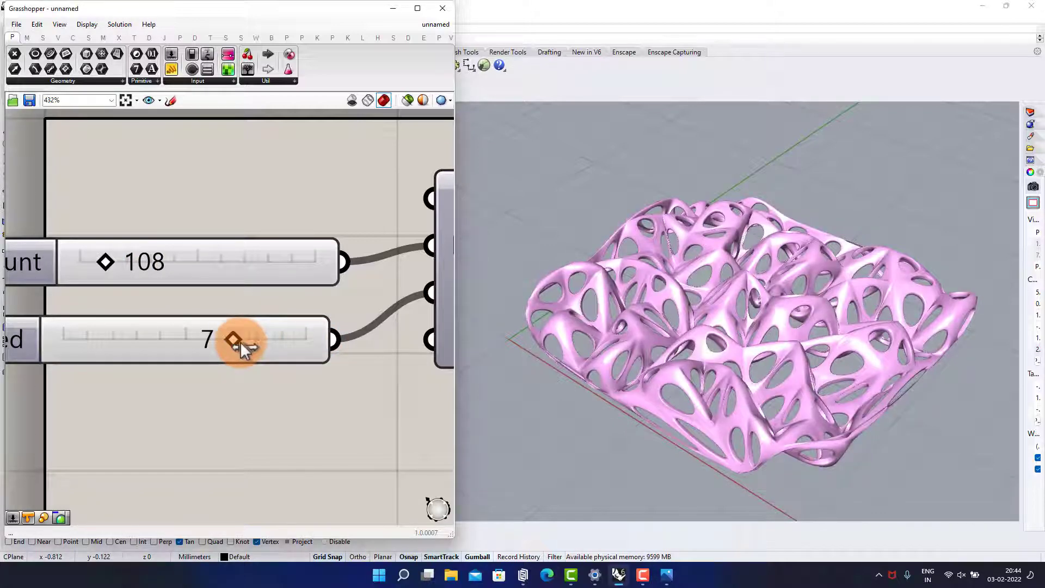
Bake the Catmull-Clark mesh onto the Default layer, keeping colour By Layer and grouping on.
scroll(185, 247, down, 6)
right_drag(269, 265, 121, 266)
right_drag(294, 294, 124, 292)
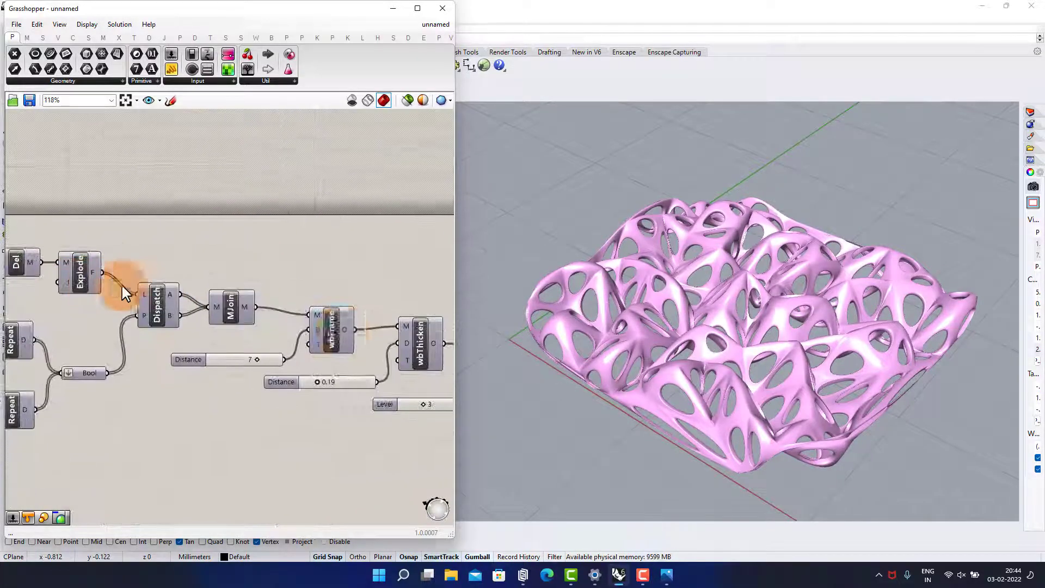
right_drag(445, 389, 254, 302)
right_drag(317, 285, 257, 284)
scroll(256, 283, up, 2)
right_click(243, 268)
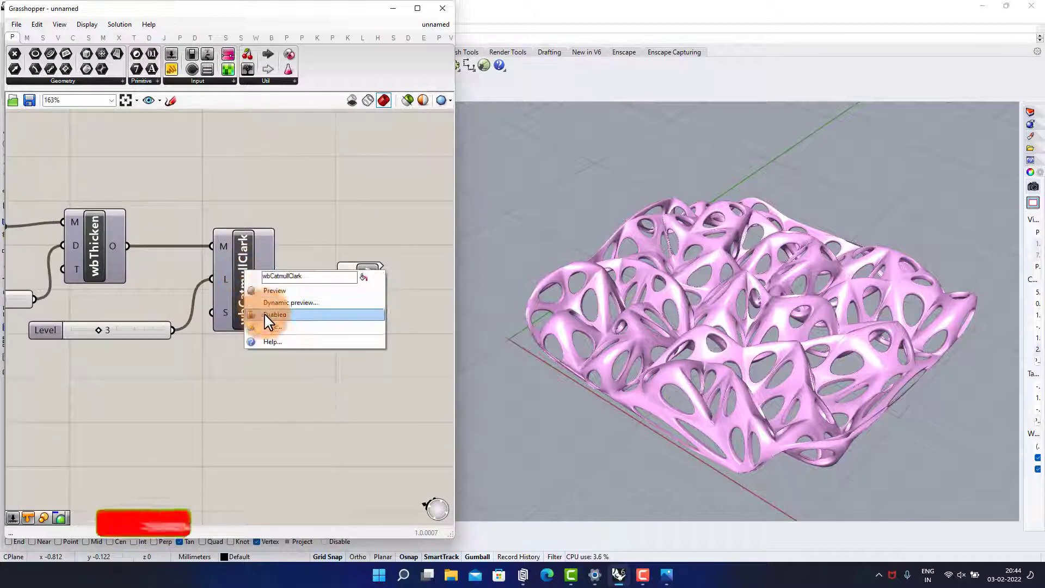
click(268, 324)
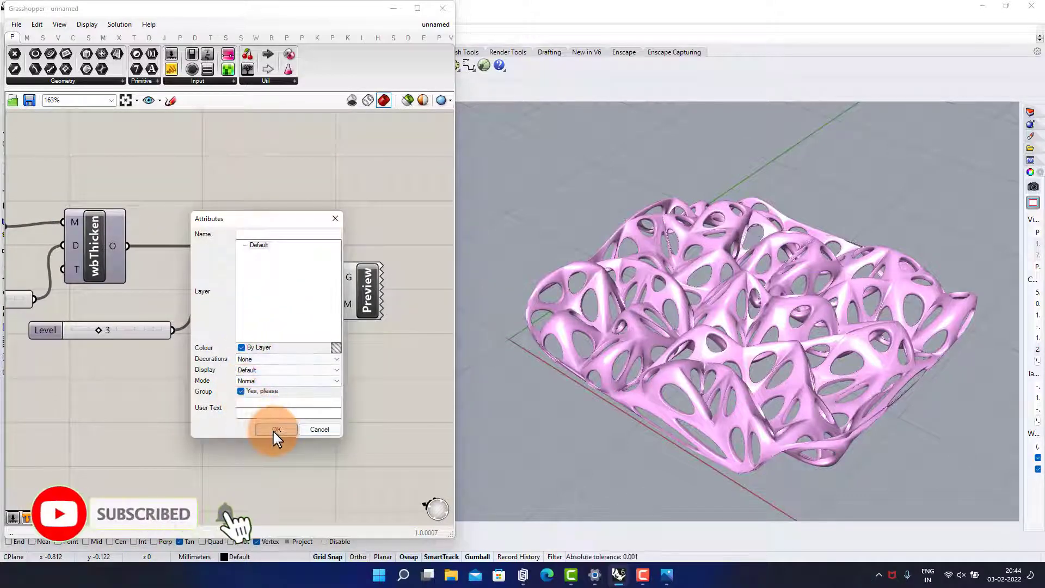
click(276, 429)
Delete the Custom Preview component and minimize the Grasshopper window to return to Rhino.
click(361, 272)
key(Delete)
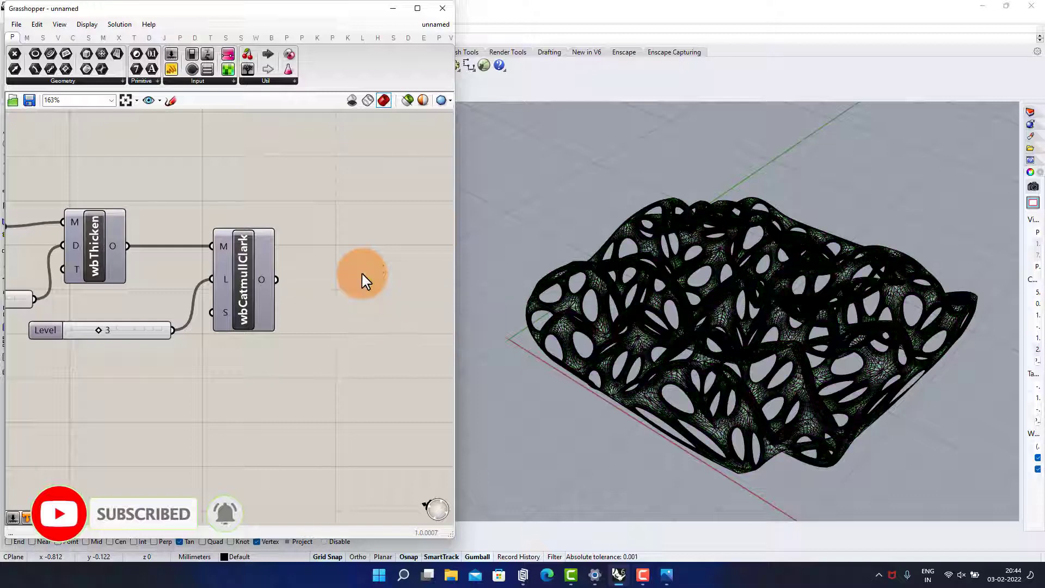
click(393, 9)
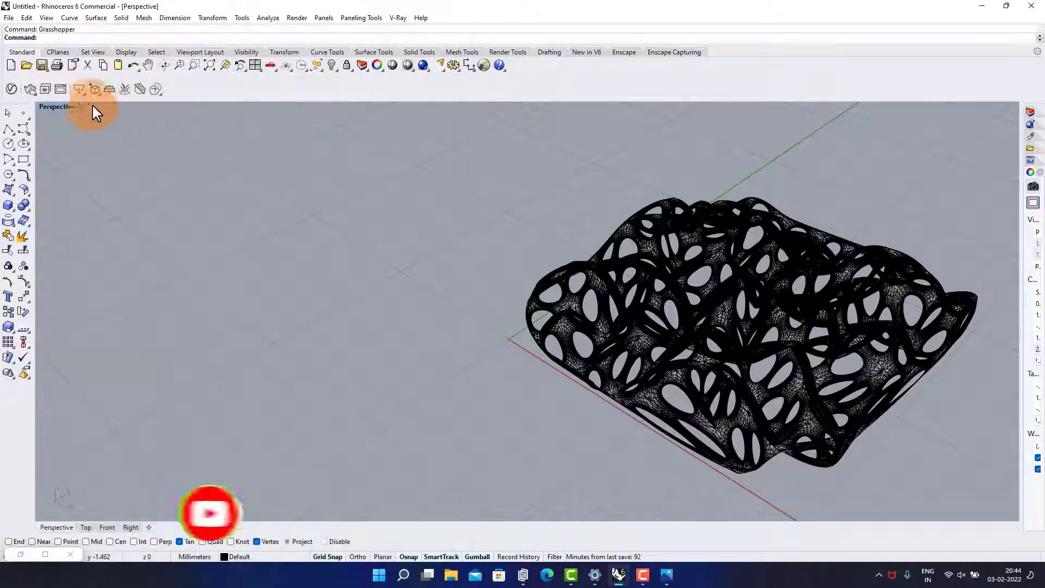
Switch the Perspective viewport to the Artistic display mode and view the baked mesh from another angle.
click(81, 107)
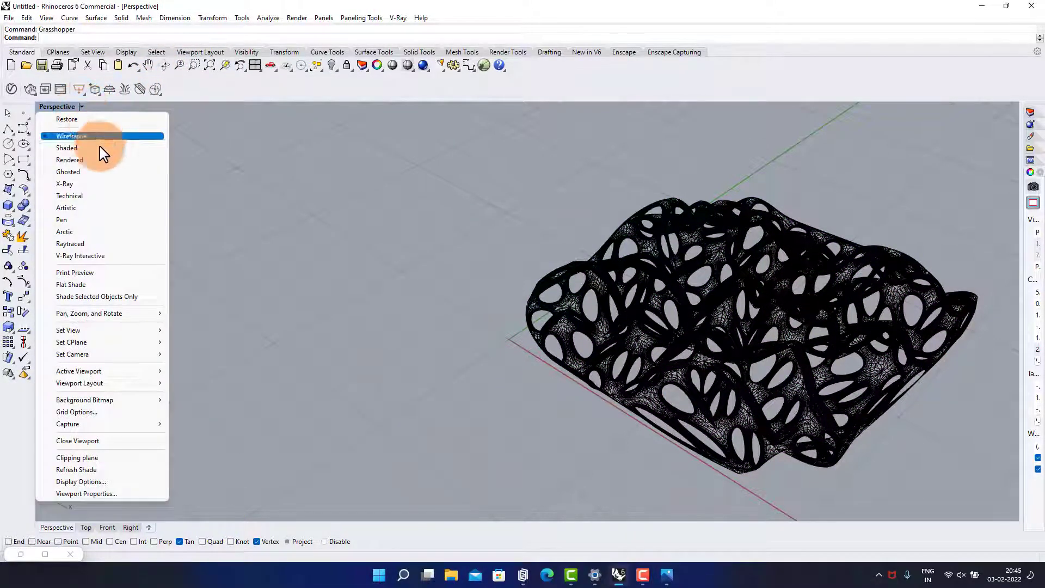
click(65, 207)
right_drag(292, 256, 488, 294)
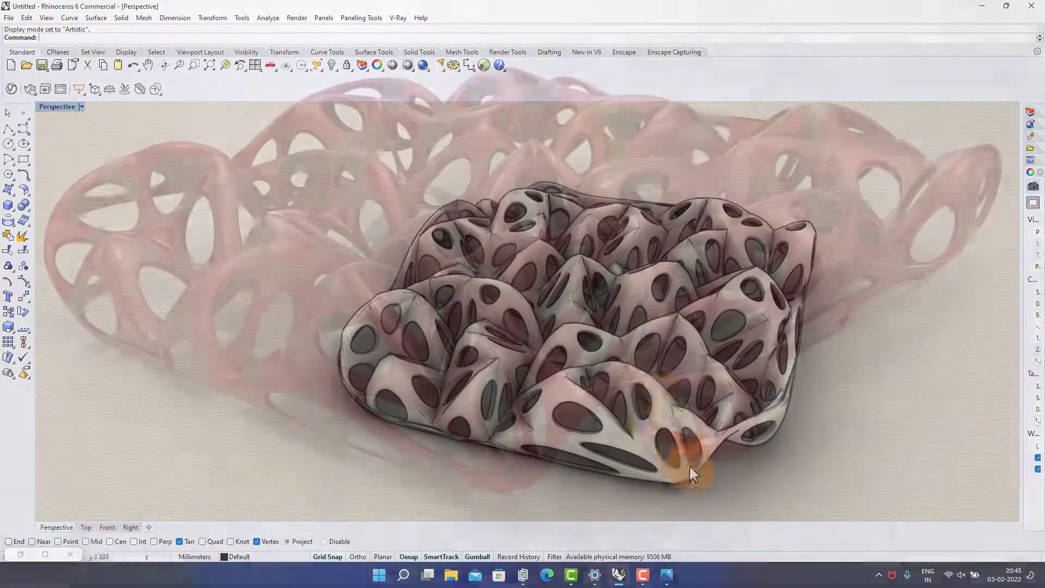